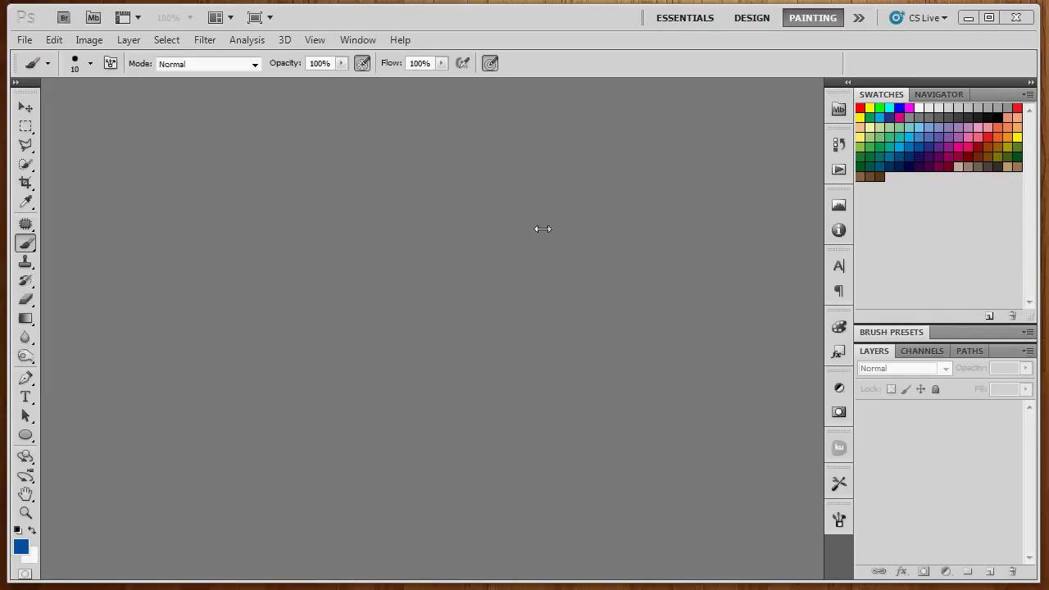
# - Adjust the Photoshop program window's size and position on screen
pyautogui.click(25, 41)
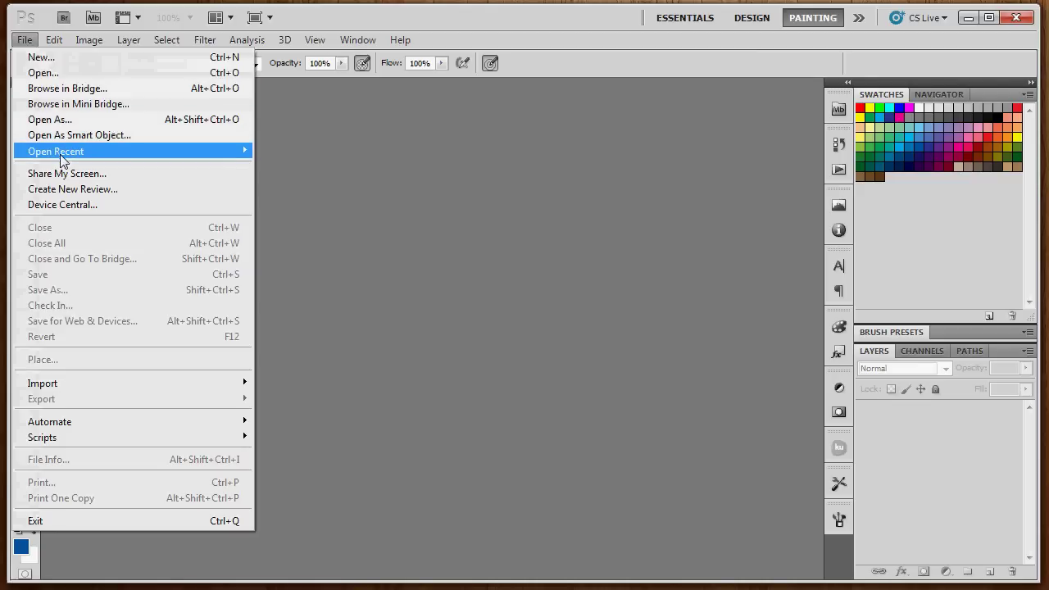
pyautogui.click(26, 43)
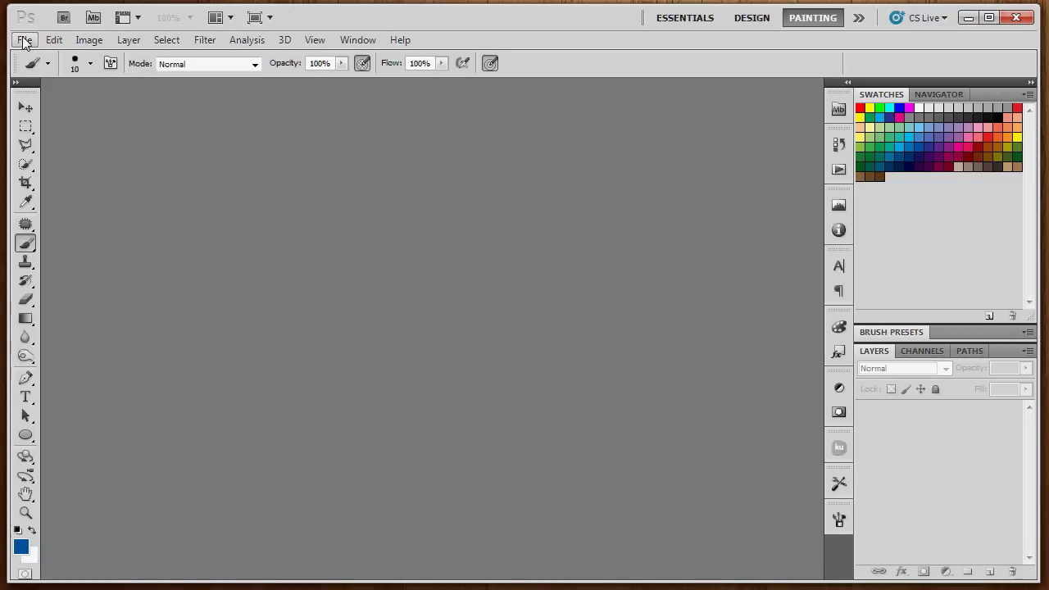
pyautogui.moveTo(6, 25); pyautogui.dragTo(9, 26)
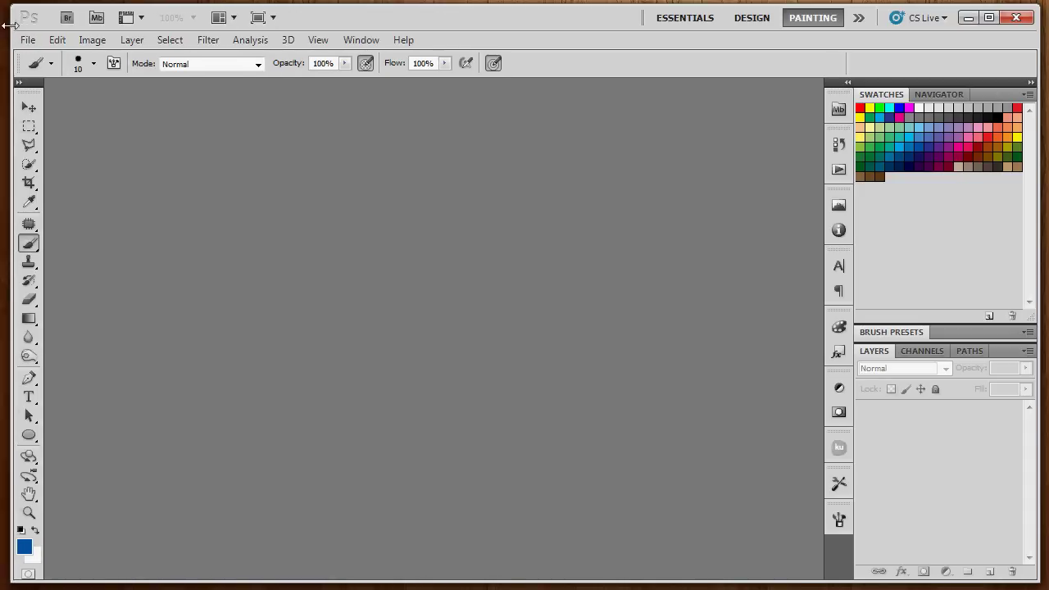
pyautogui.moveTo(1035, 31); pyautogui.dragTo(1038, 31)
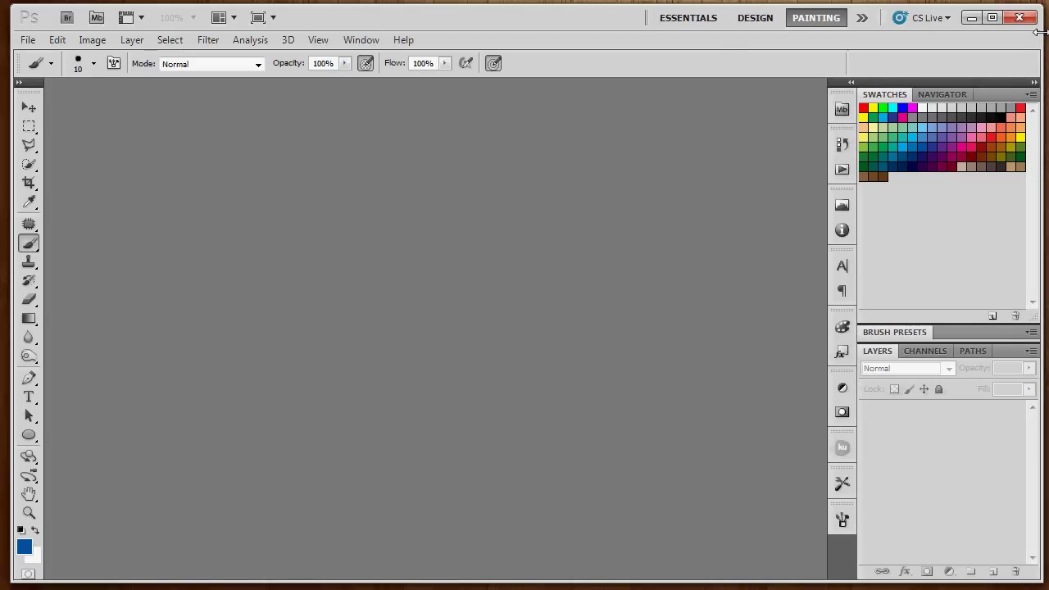
pyautogui.moveTo(11, 38); pyautogui.dragTo(10, 38)
pyautogui.moveTo(381, 20); pyautogui.dragTo(370, 21)
# - Open tutorial_image.jpg from the recent files list
pyautogui.click(27, 43)
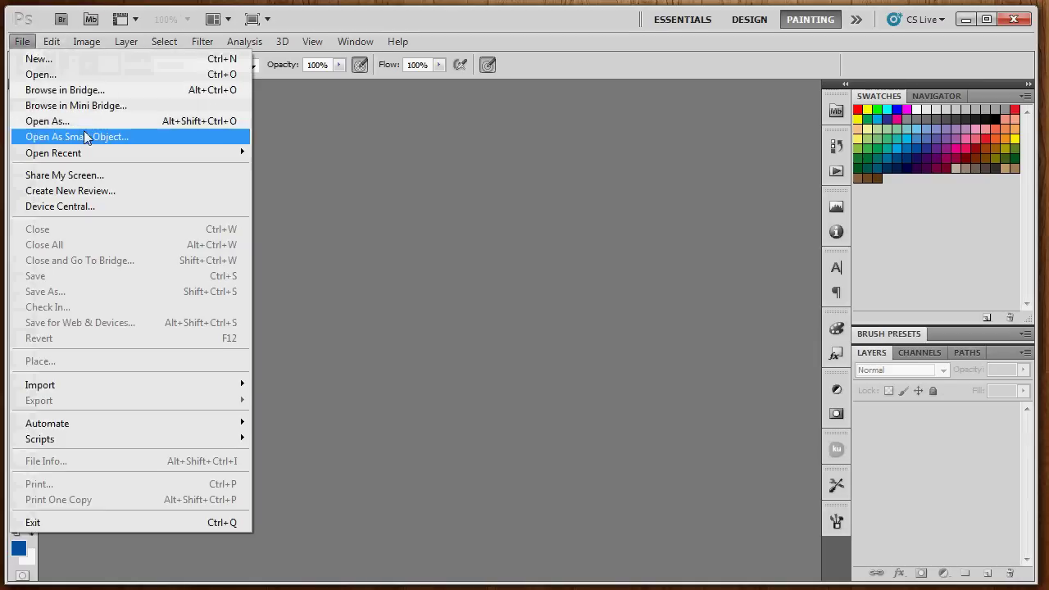
pyautogui.moveTo(87, 154)
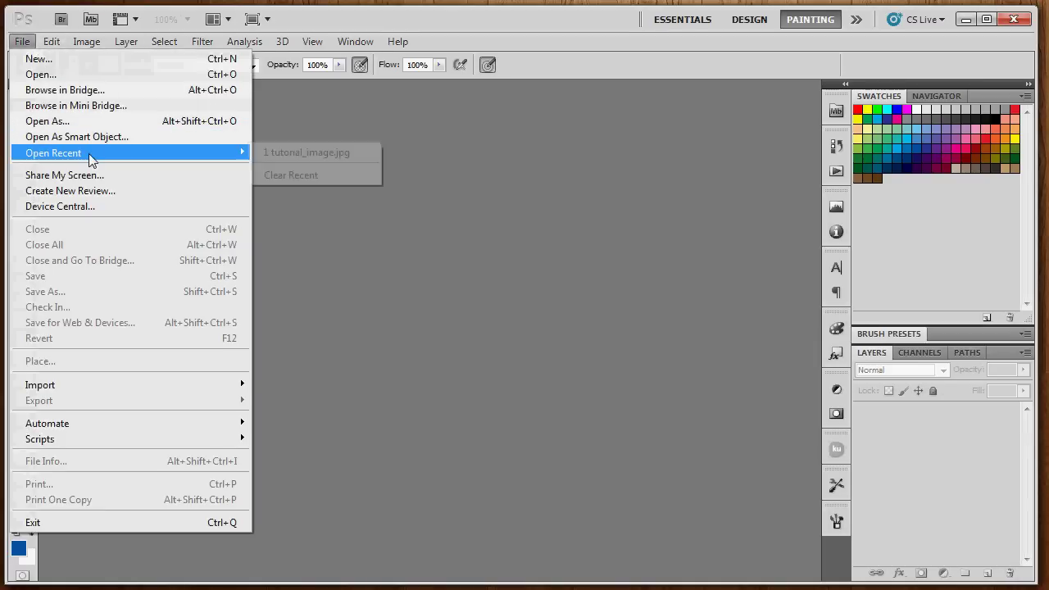
pyautogui.click(330, 154)
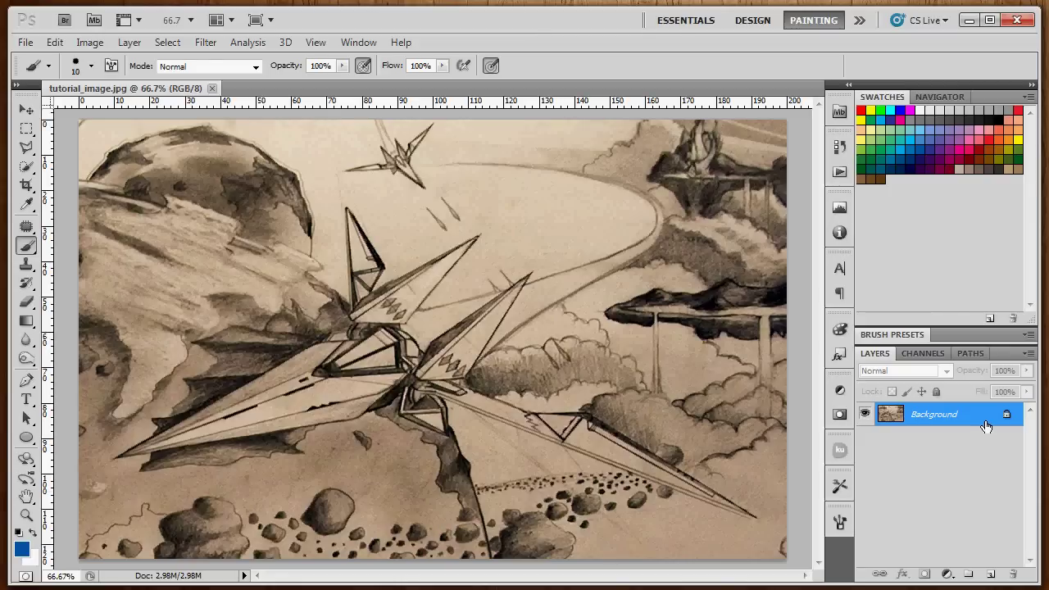
# - Convert the Background into a regular layer named 'sketch'
pyautogui.doubleClick(935, 414)
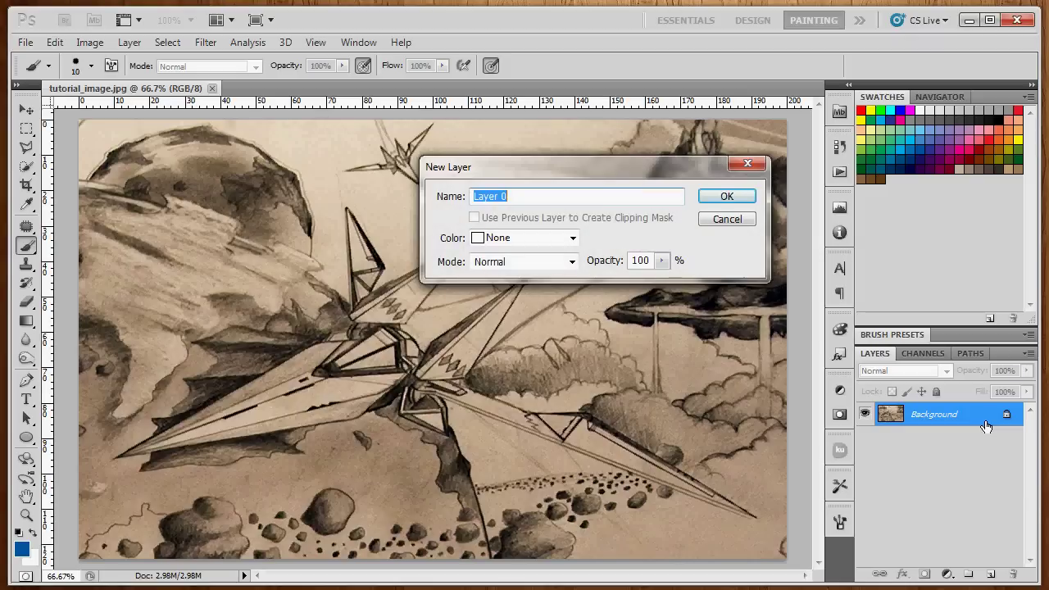
pyautogui.write('sketchs')
pyautogui.press('BackSpace')
pyautogui.press('Return')
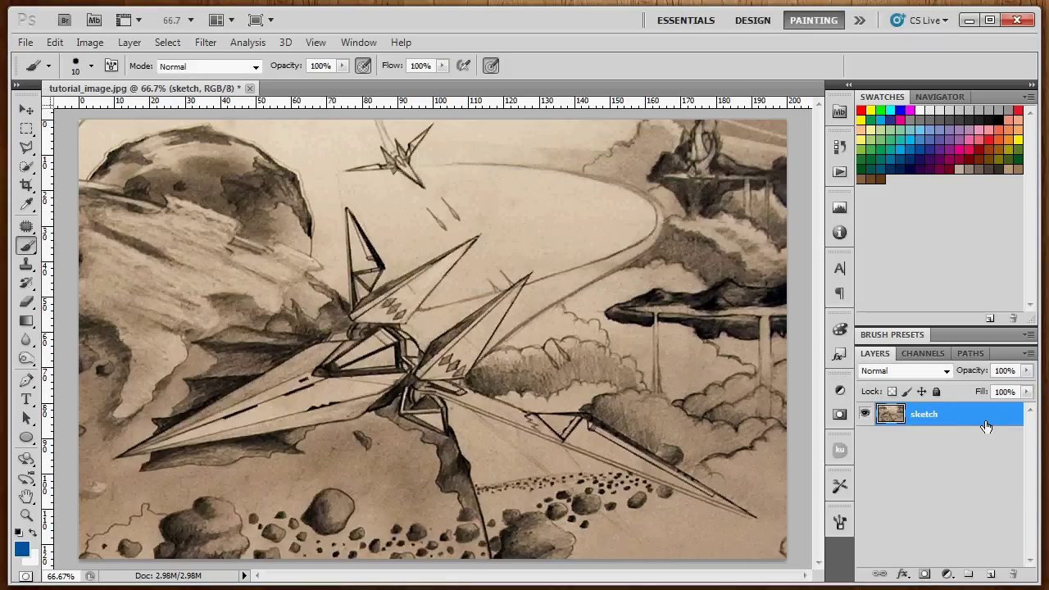
# - Desaturate the sketch drawing to grayscale and lock the layer completely
pyautogui.click(27, 111)
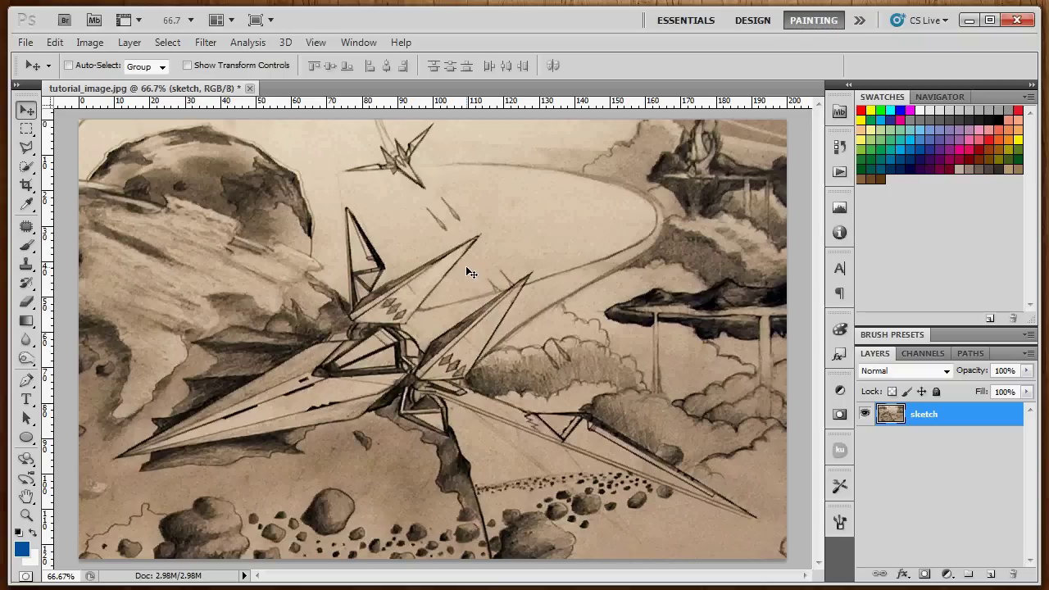
pyautogui.hotkey('ctrl', 'shift', 'u')
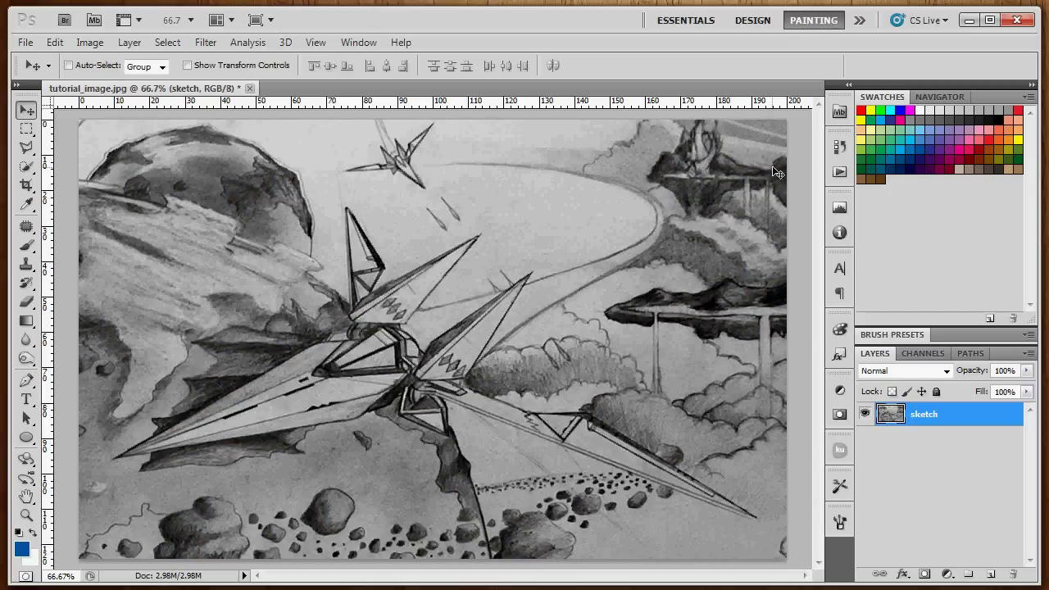
pyautogui.click(936, 392)
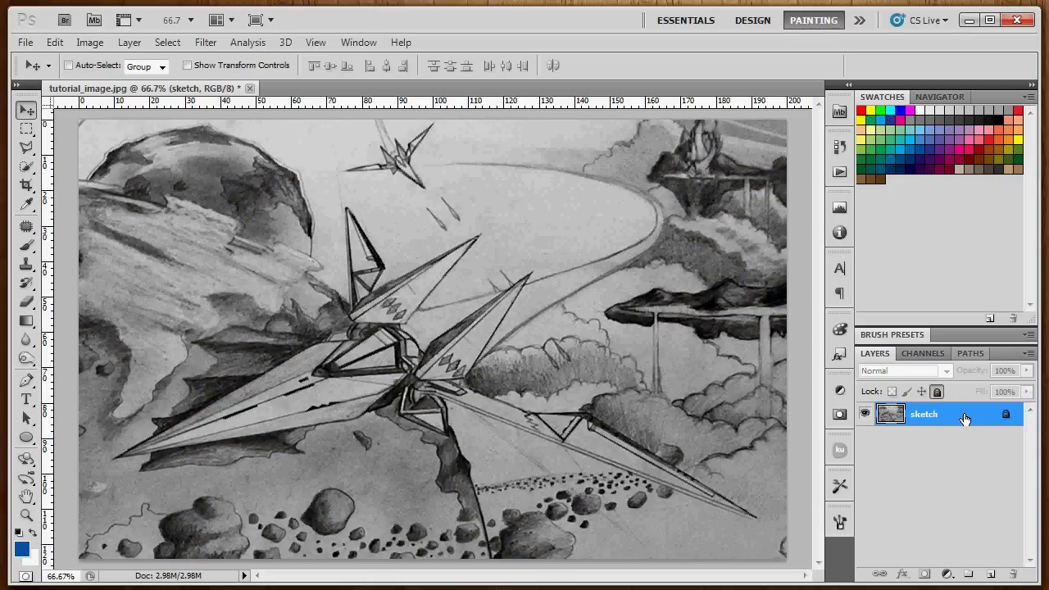
pyautogui.click(27, 245)
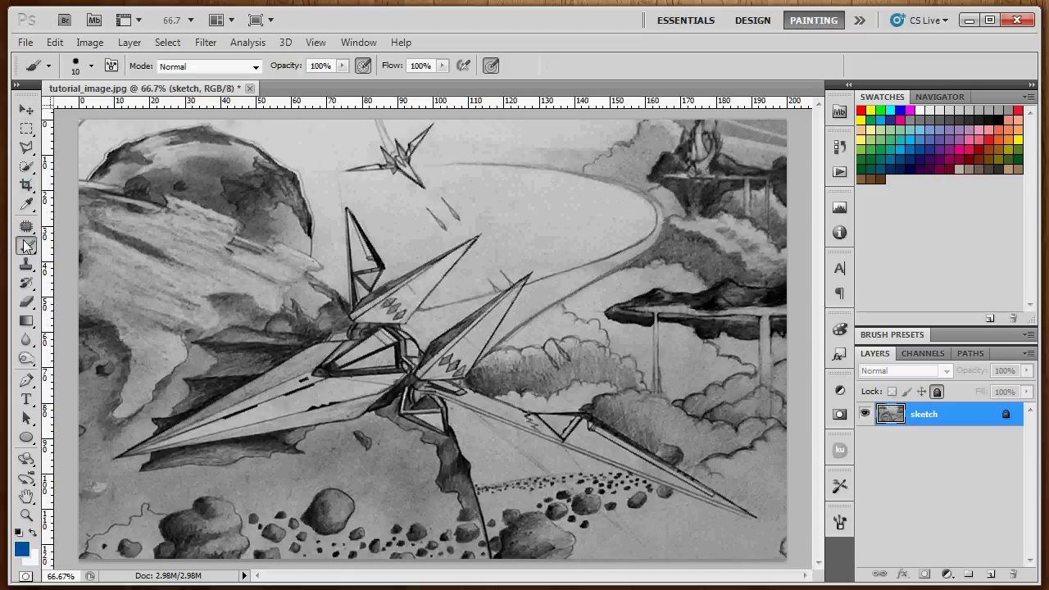
# - Add a new empty layer and name it 'color'
pyautogui.click(994, 575)
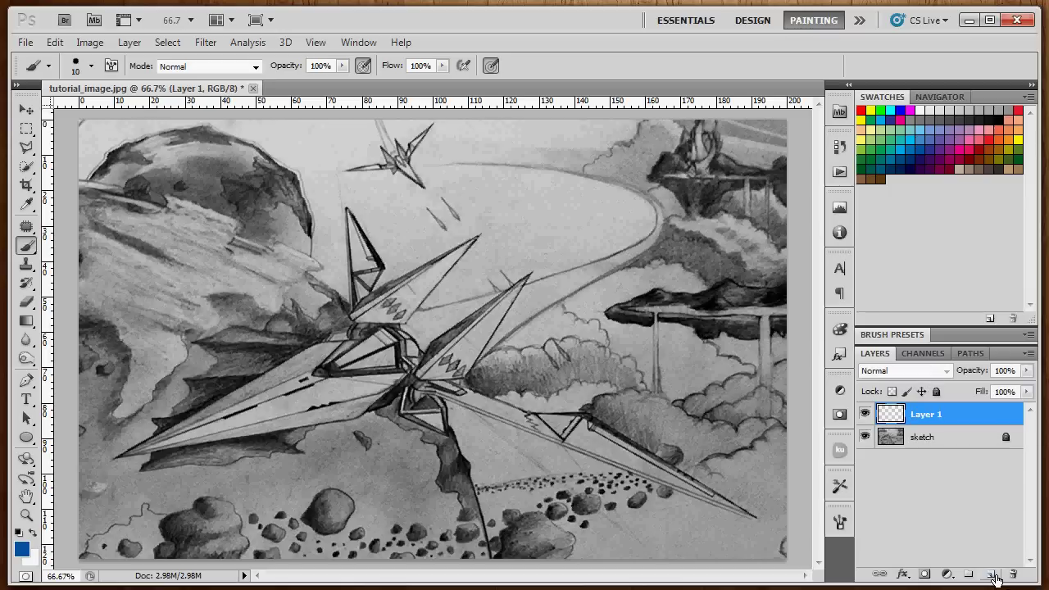
pyautogui.doubleClick(931, 416)
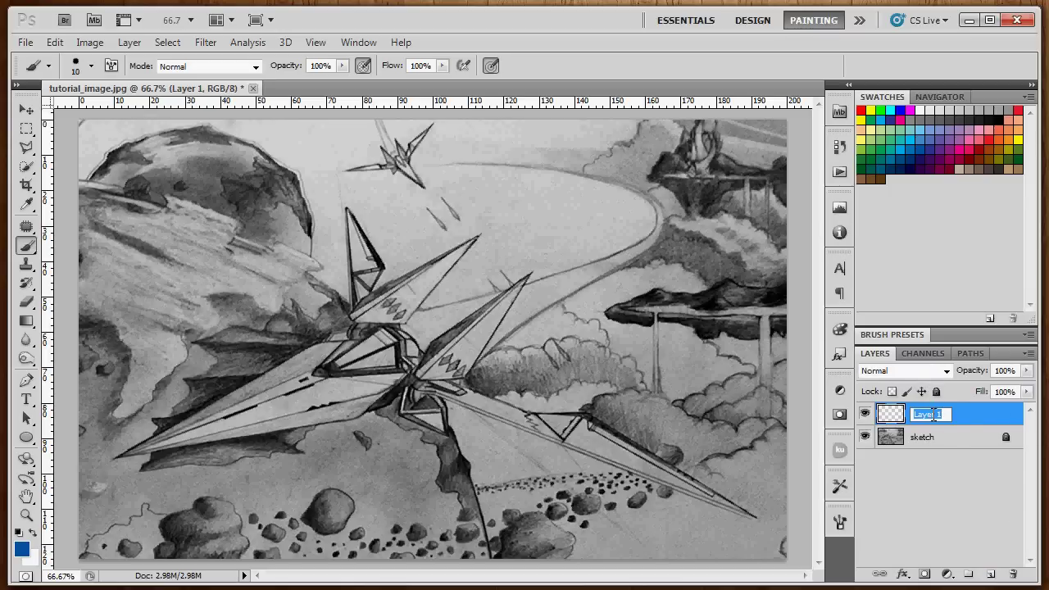
pyautogui.write('color')
pyautogui.press('Return')
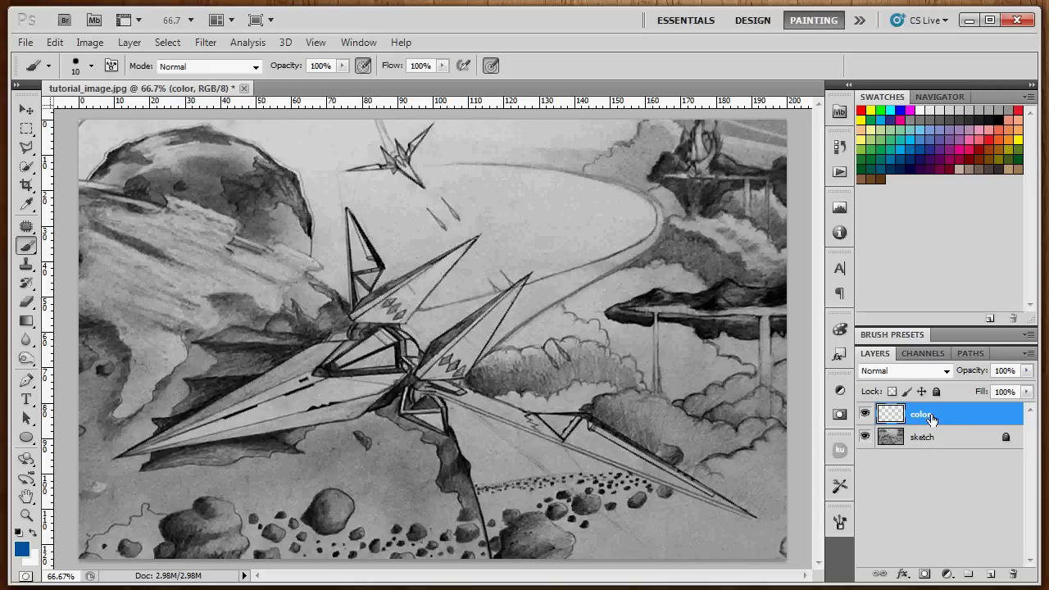
# - Move the color layer below sketch, leaving the sketch layer active
pyautogui.moveTo(931, 419); pyautogui.dragTo(947, 450)
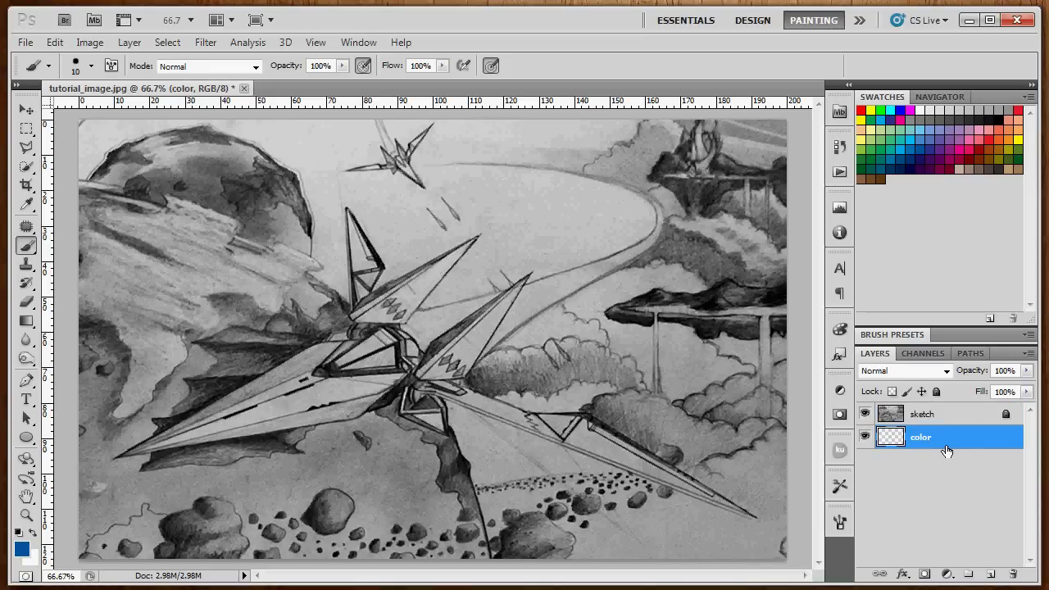
pyautogui.click(937, 420)
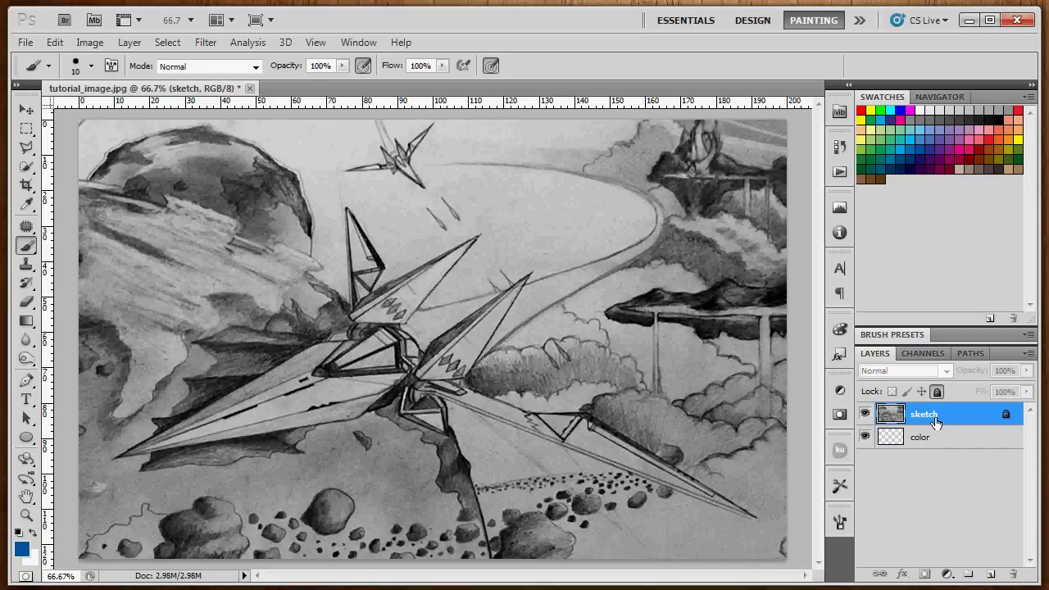
pyautogui.click(938, 436)
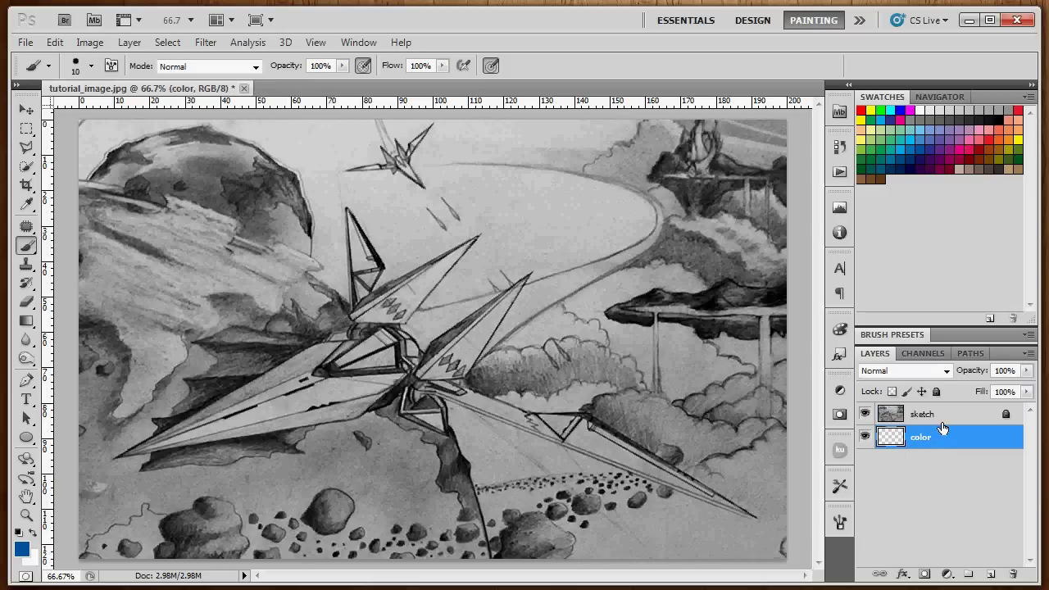
pyautogui.click(942, 424)
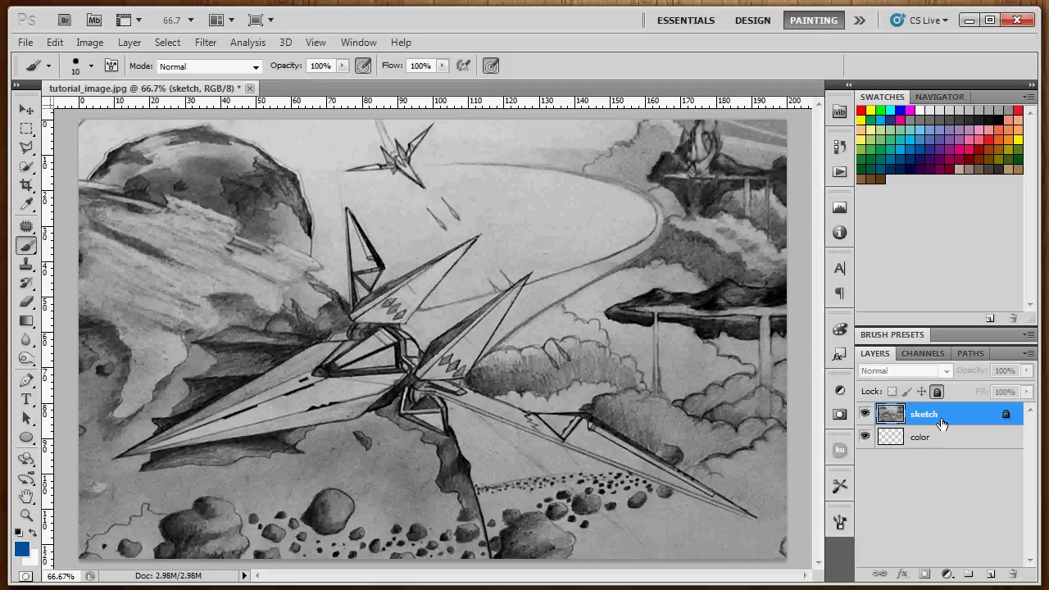
# - Unlock the sketch layer and set its blend mode to Multiply
pyautogui.click(938, 391)
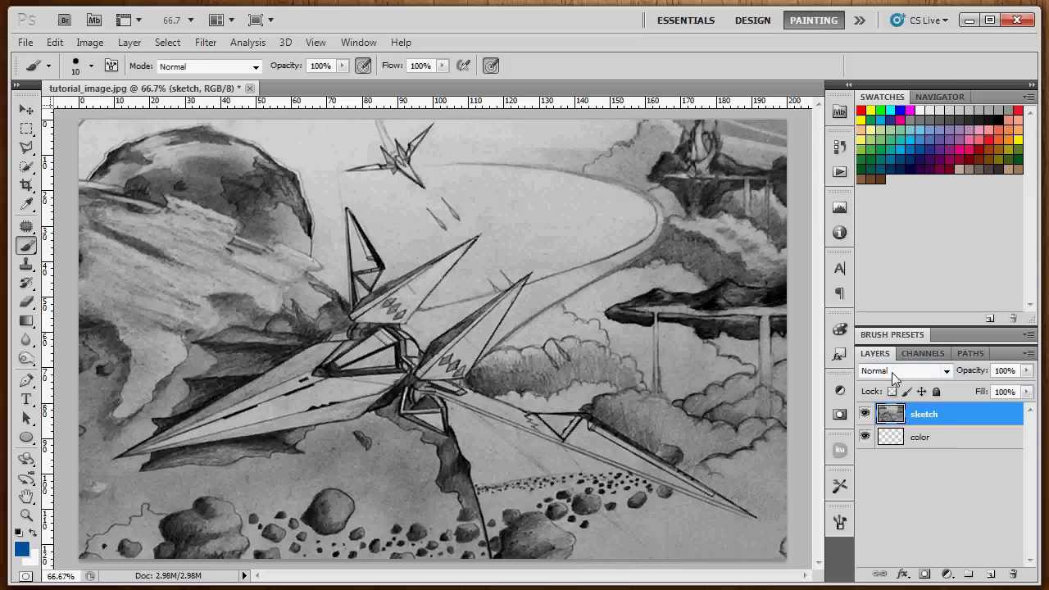
pyautogui.click(949, 372)
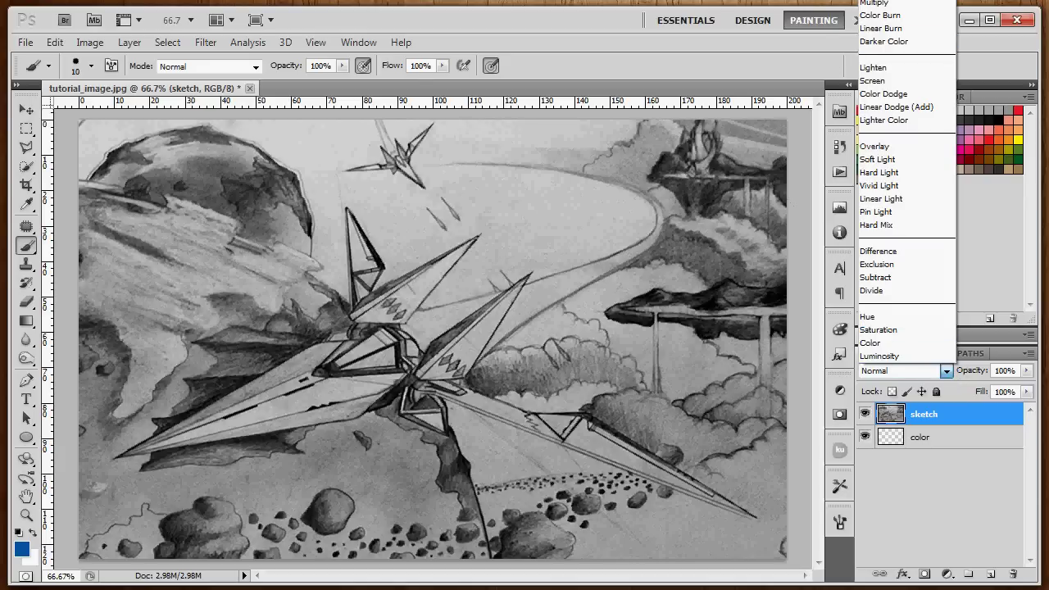
pyautogui.press('Escape')
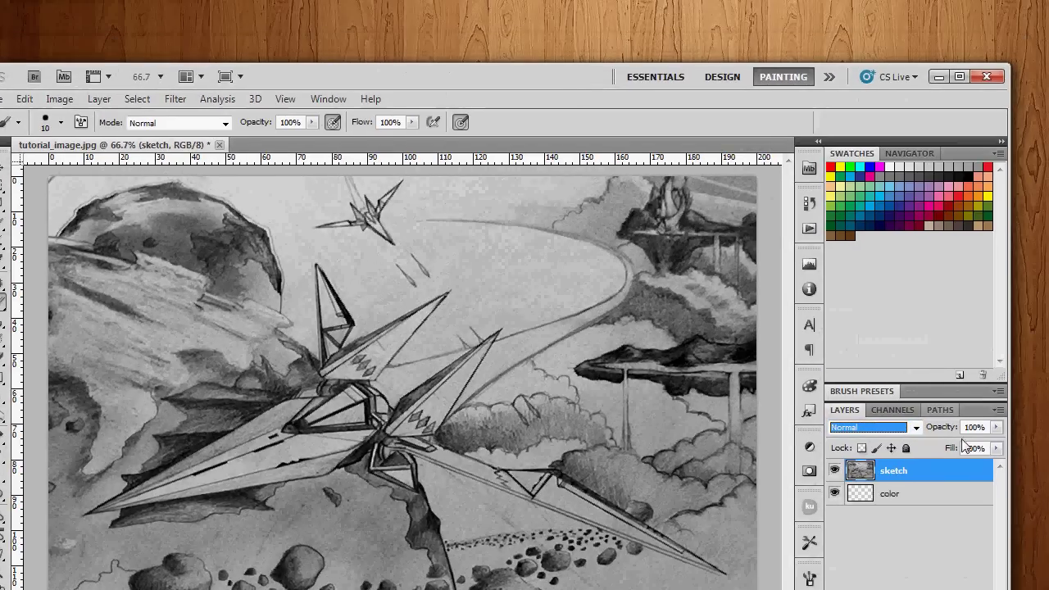
pyautogui.click(916, 428)
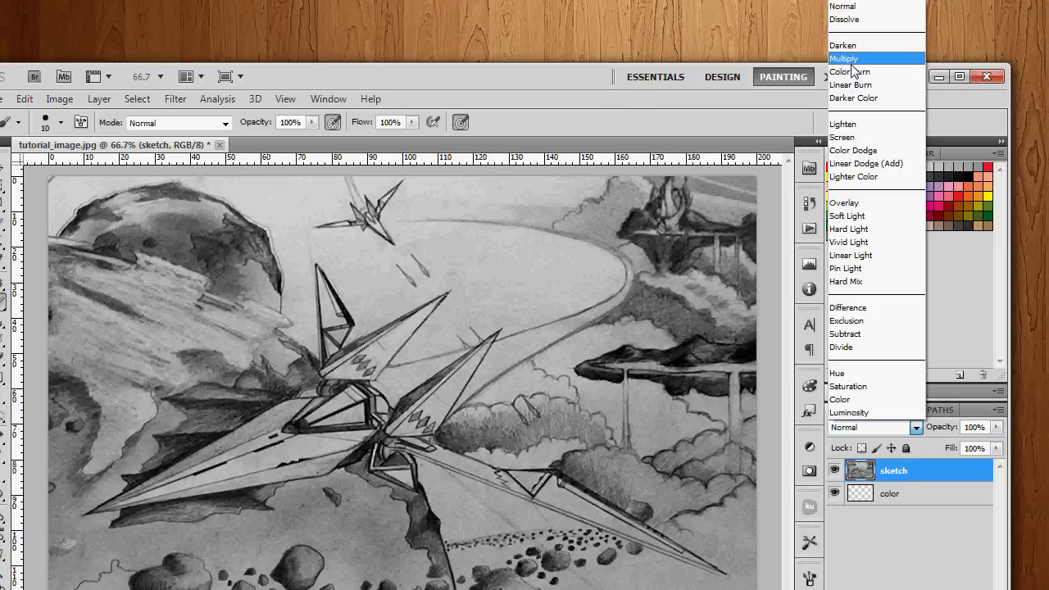
pyautogui.click(849, 59)
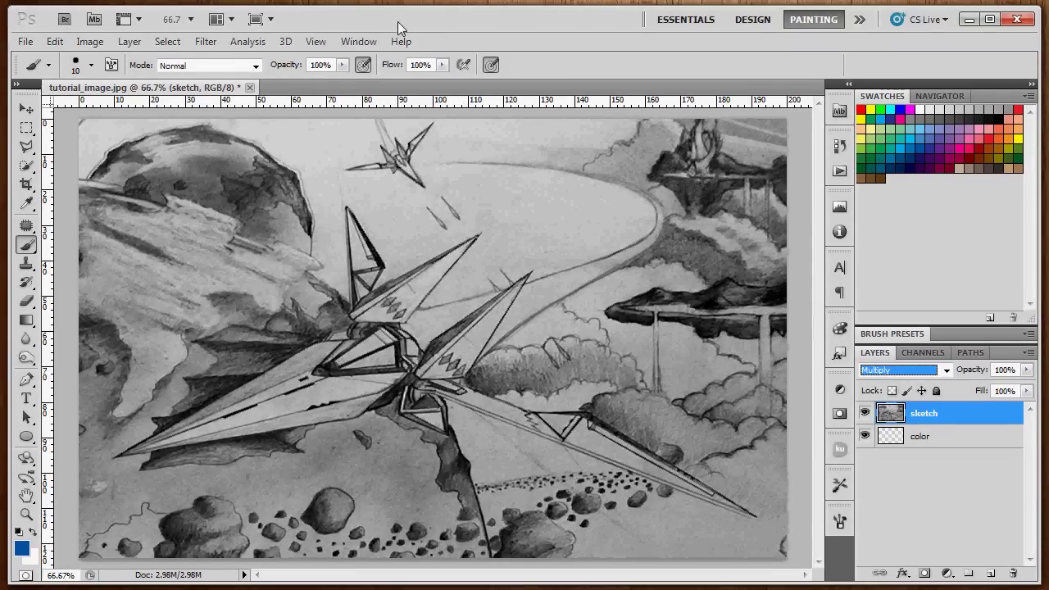
# - Switch between the color and sketch layers, ending with sketch active
pyautogui.click(935, 437)
pyautogui.click(943, 415)
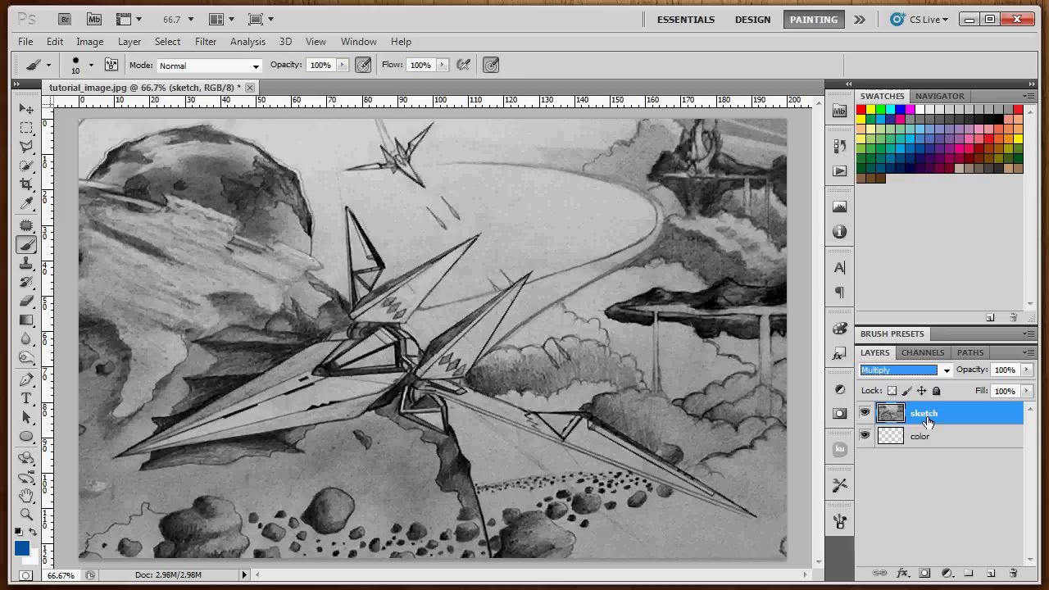
pyautogui.click(943, 437)
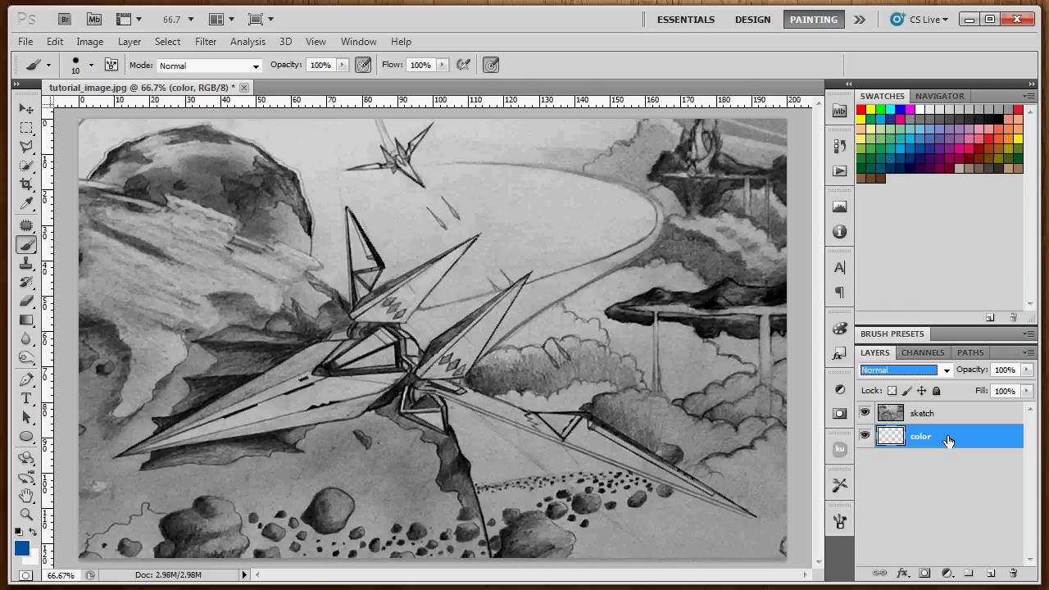
pyautogui.click(957, 416)
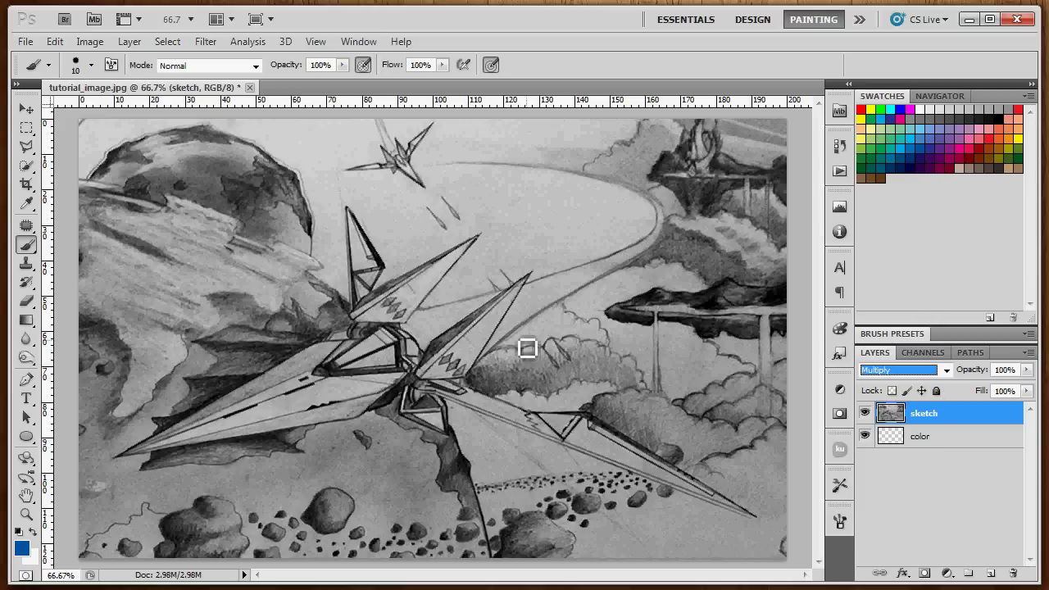
# - Relock the Multiply sketch layer, make the color layer active, and choose the Brush tool
pyautogui.click(30, 108)
pyautogui.click(280, 239)
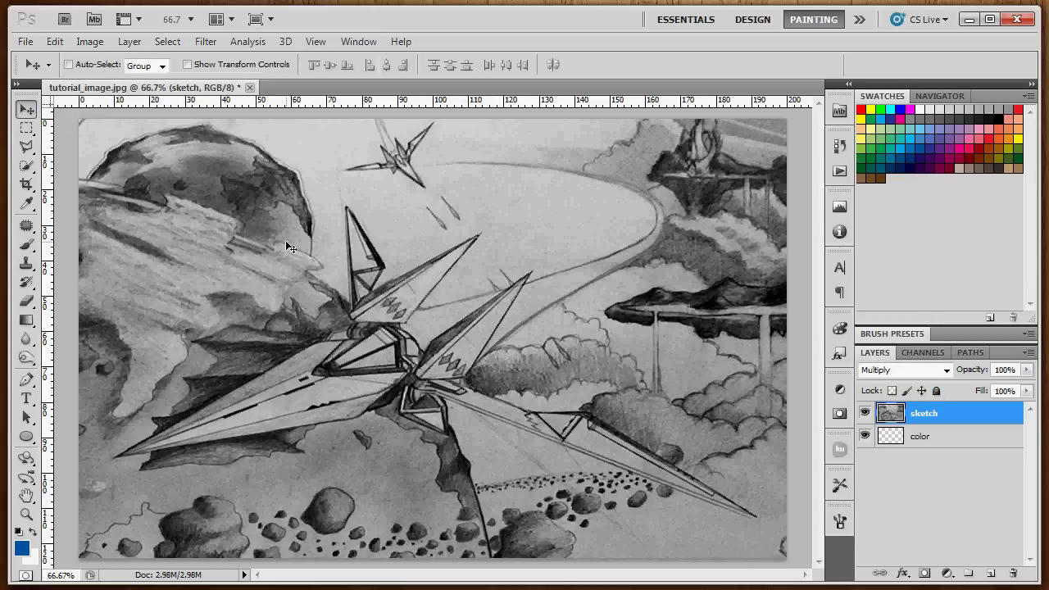
pyautogui.click(937, 391)
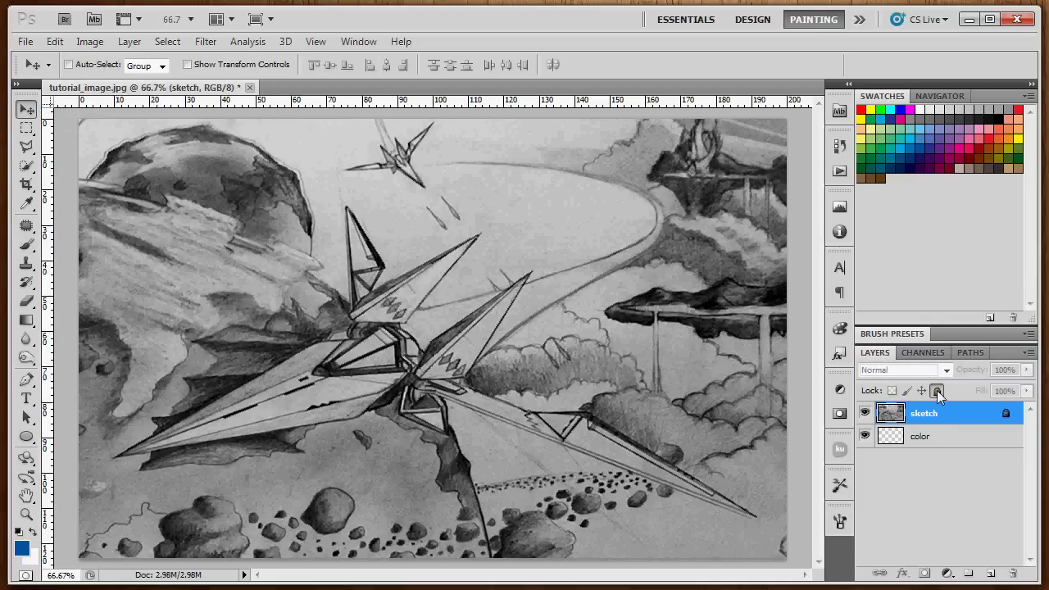
pyautogui.click(935, 440)
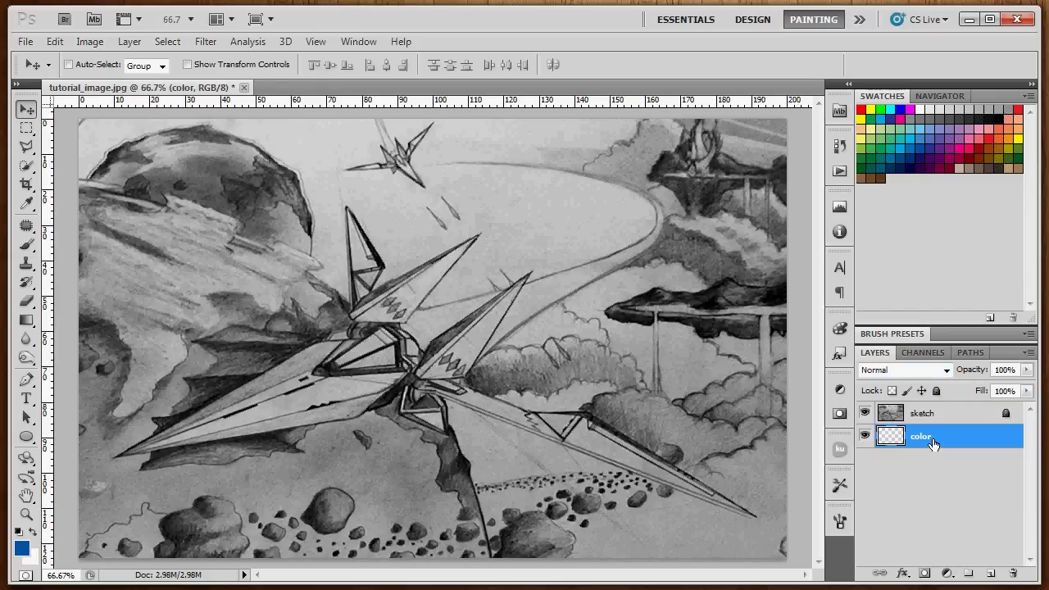
pyautogui.click(27, 243)
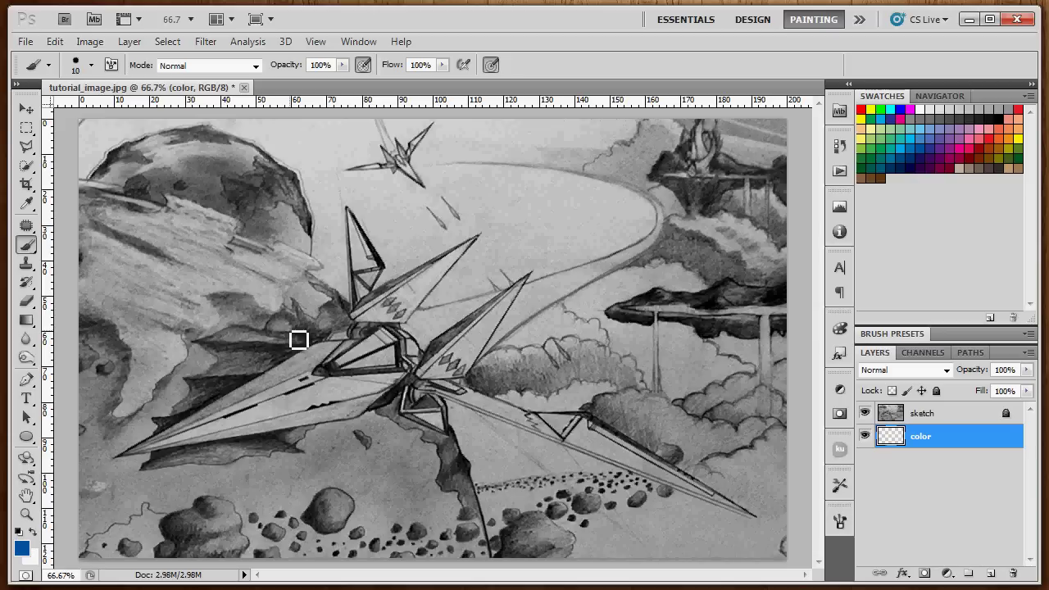
# - Pick purple from Swatches, paint test strokes at several brush sizes, then undo them
pyautogui.click(950, 141)
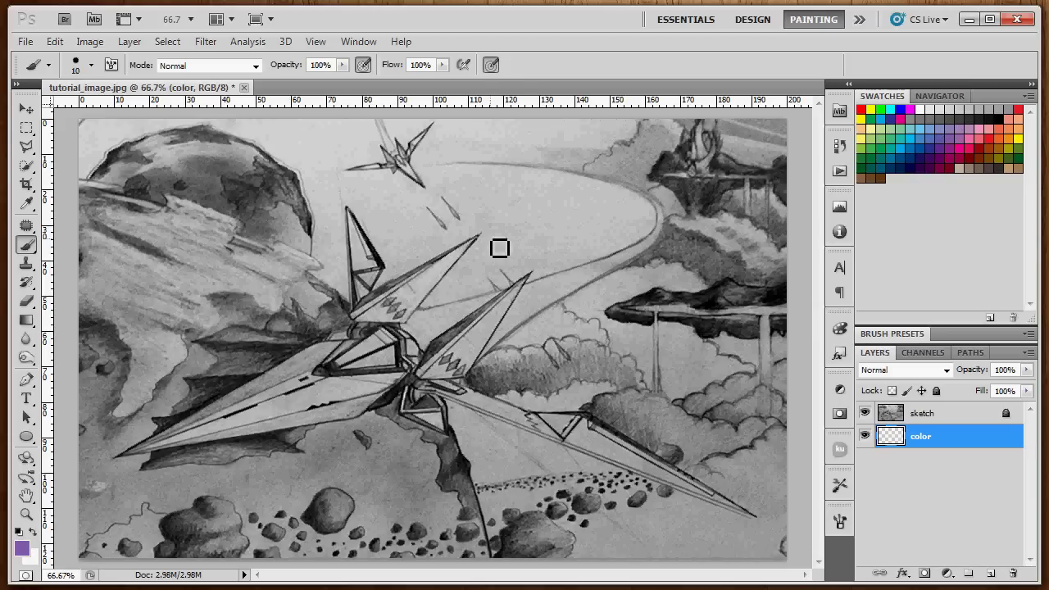
pyautogui.moveTo(209, 281); pyautogui.dragTo(367, 488)
pyautogui.moveTo(479, 415)
pyautogui.mouseDown()
pyautogui.moveTo(547, 295)
pyautogui.moveTo(556, 239)
pyautogui.moveTo(465, 404)
pyautogui.moveTo(413, 400)
pyautogui.moveTo(364, 437)
pyautogui.moveTo(281, 475)
pyautogui.moveTo(333, 366)
pyautogui.moveTo(432, 323)
pyautogui.moveTo(420, 443)
pyautogui.moveTo(347, 483)
pyautogui.moveTo(262, 420)
pyautogui.moveTo(429, 322)
pyautogui.moveTo(547, 367)
pyautogui.moveTo(455, 389)
pyautogui.mouseUp()
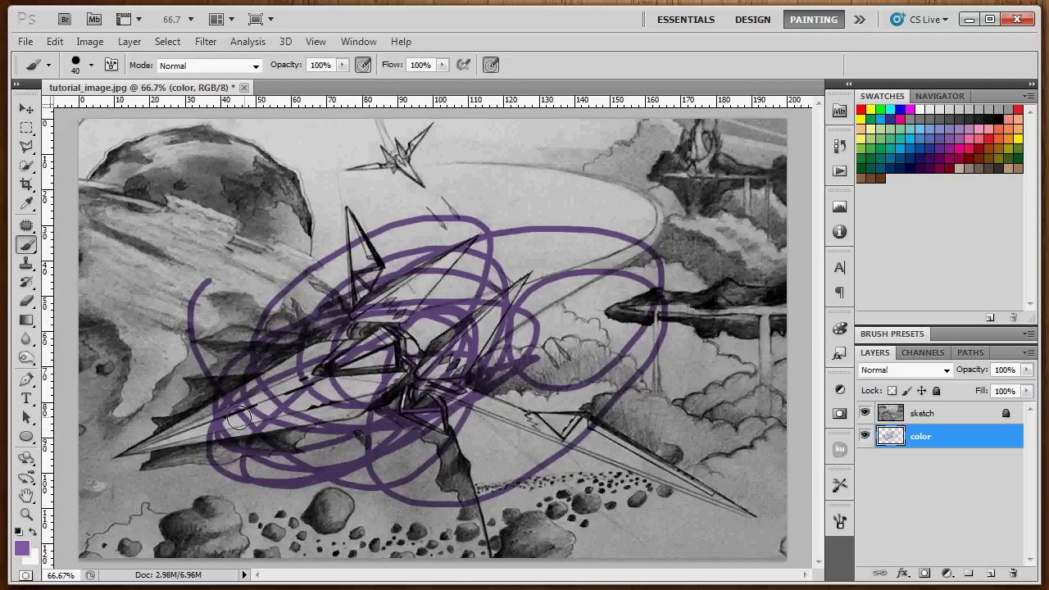
pyautogui.press(']')
pyautogui.press(']')
pyautogui.press(']')
pyautogui.press(']')
pyautogui.press(']')
pyautogui.press(']')
pyautogui.press(']')
pyautogui.press(']')
pyautogui.press(']')
pyautogui.press(']')
pyautogui.press(']')
pyautogui.press(']')
pyautogui.moveTo(221, 414)
pyautogui.mouseDown()
pyautogui.moveTo(324, 370)
pyautogui.moveTo(231, 377)
pyautogui.moveTo(104, 416)
pyautogui.moveTo(187, 400)
pyautogui.moveTo(231, 364)
pyautogui.moveTo(254, 375)
pyautogui.moveTo(179, 399)
pyautogui.moveTo(214, 395)
pyautogui.moveTo(243, 354)
pyautogui.moveTo(374, 281)
pyautogui.moveTo(356, 289)
pyautogui.moveTo(321, 203)
pyautogui.moveTo(405, 240)
pyautogui.moveTo(454, 284)
pyautogui.moveTo(383, 327)
pyautogui.moveTo(452, 258)
pyautogui.moveTo(464, 231)
pyautogui.moveTo(440, 223)
pyautogui.moveTo(456, 286)
pyautogui.moveTo(428, 355)
pyautogui.moveTo(521, 382)
pyautogui.moveTo(745, 507)
pyautogui.moveTo(502, 421)
pyautogui.moveTo(185, 437)
pyautogui.mouseUp()
pyautogui.press('[')
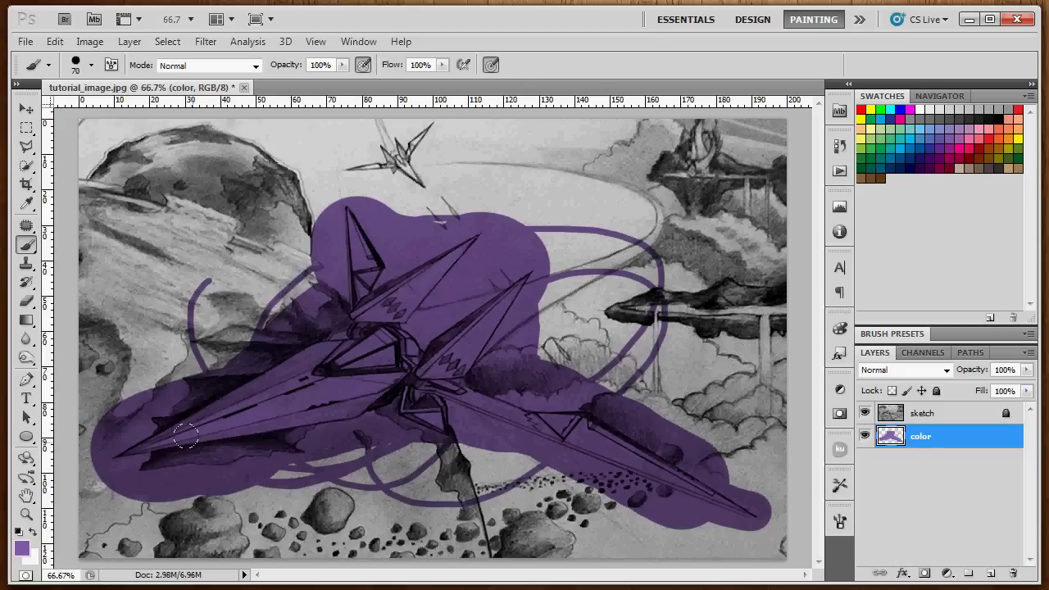
pyautogui.press('[')
pyautogui.press('[')
pyautogui.press('[')
pyautogui.press('[')
pyautogui.press('[')
pyautogui.moveTo(342, 224)
pyautogui.mouseDown()
pyautogui.moveTo(363, 209)
pyautogui.moveTo(386, 235)
pyautogui.moveTo(465, 230)
pyautogui.moveTo(429, 232)
pyautogui.moveTo(417, 247)
pyautogui.mouseUp()
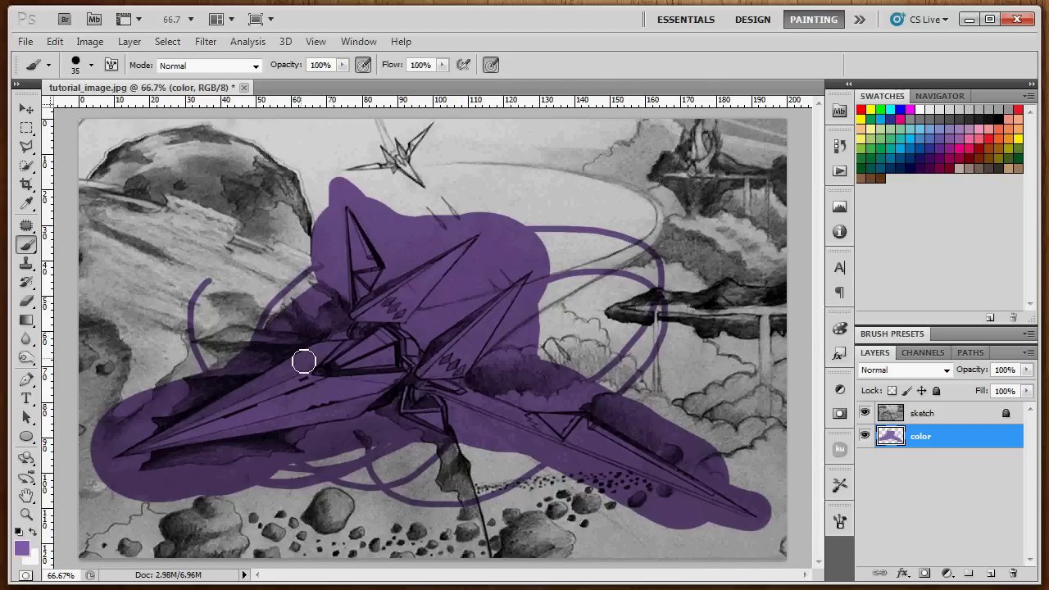
pyautogui.hotkey('ctrl', 'alt', 'z')
pyautogui.hotkey('ctrl', 'alt', 'z')
pyautogui.hotkey('ctrl', 'alt', 'z')
pyautogui.hotkey('ctrl', 'alt', 'z')
pyautogui.hotkey('ctrl', 'alt', 'z')
pyautogui.hotkey('ctrl', 'alt', 'z')
pyautogui.hotkey('ctrl', 'alt', 'z')
pyautogui.hotkey('ctrl', 'alt', 'z')
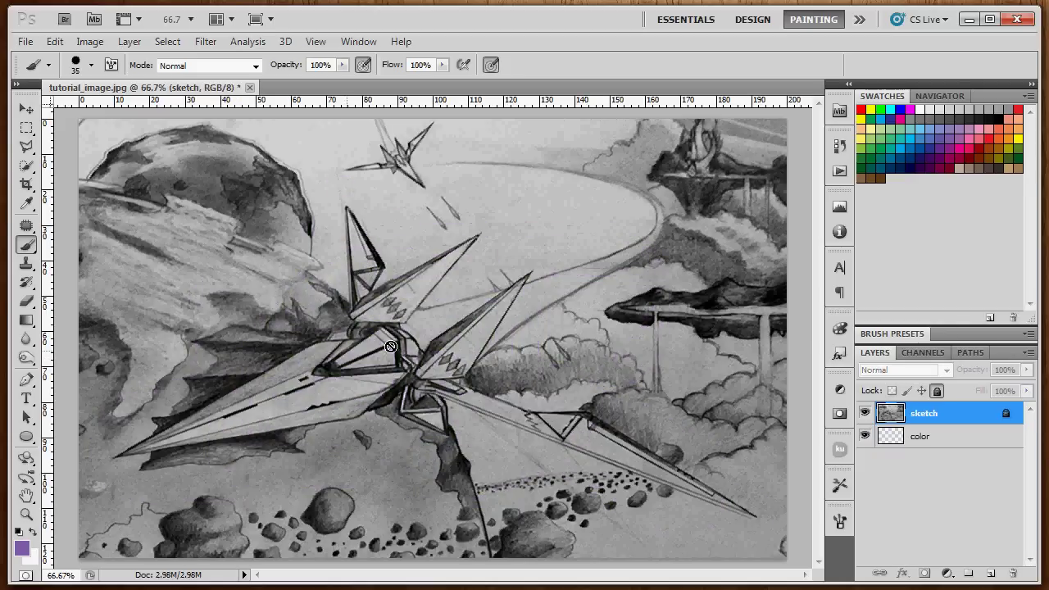
# - Make the color layer active and zoom in to frame the right wing
pyautogui.click(942, 436)
pyautogui.hotkey('ctrl', '+')
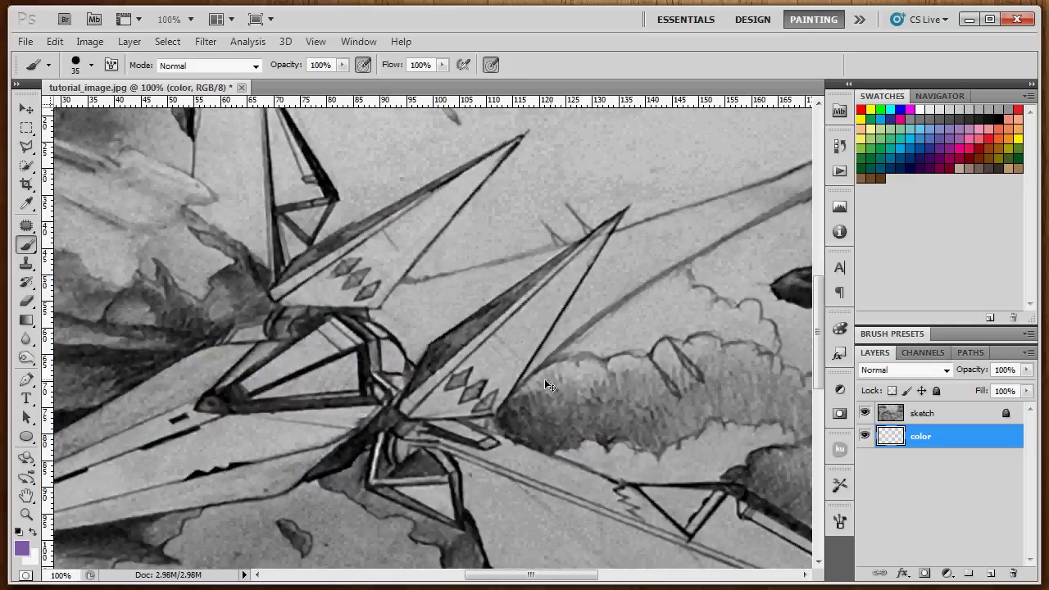
pyautogui.scroll(1, 548, 386)
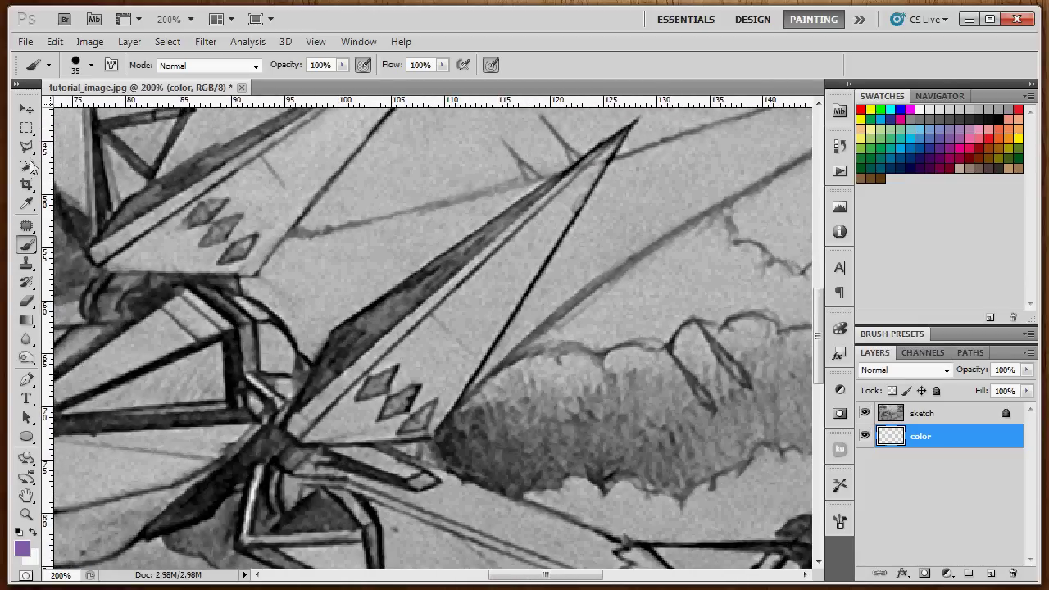
pyautogui.click(27, 146)
pyautogui.moveTo(305, 455); pyautogui.dragTo(266, 498)
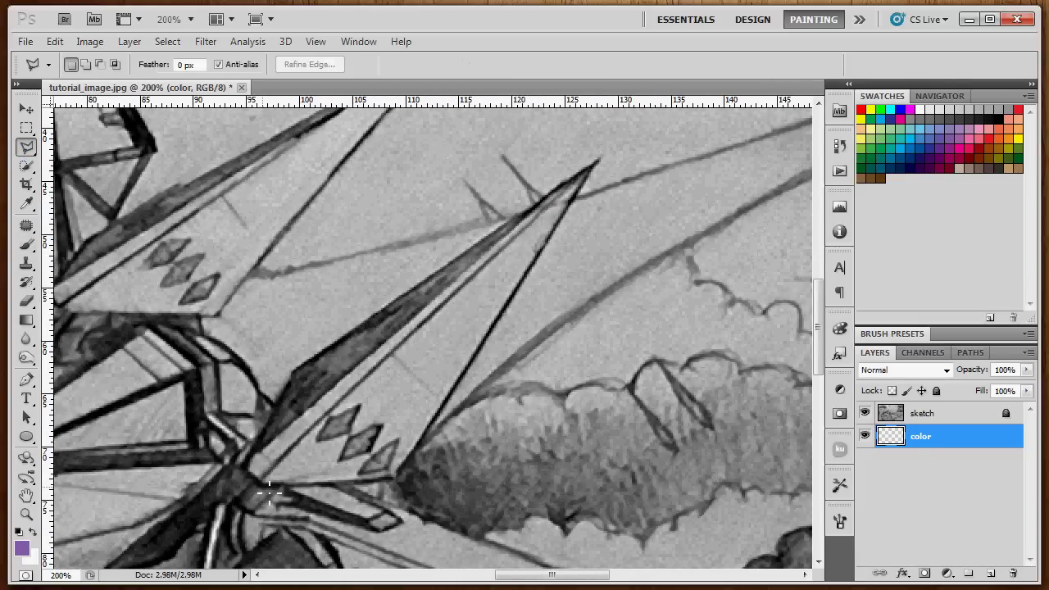
# - Outline the right wing with the Polygonal Lasso and fill it solid purple
pyautogui.click(244, 470)
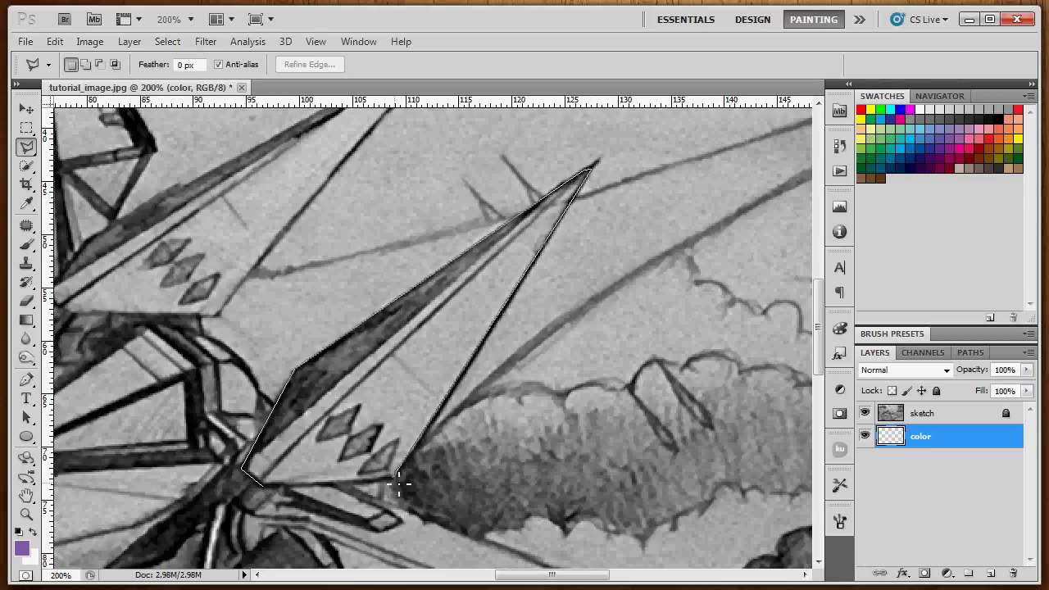
pyautogui.doubleClick(262, 484)
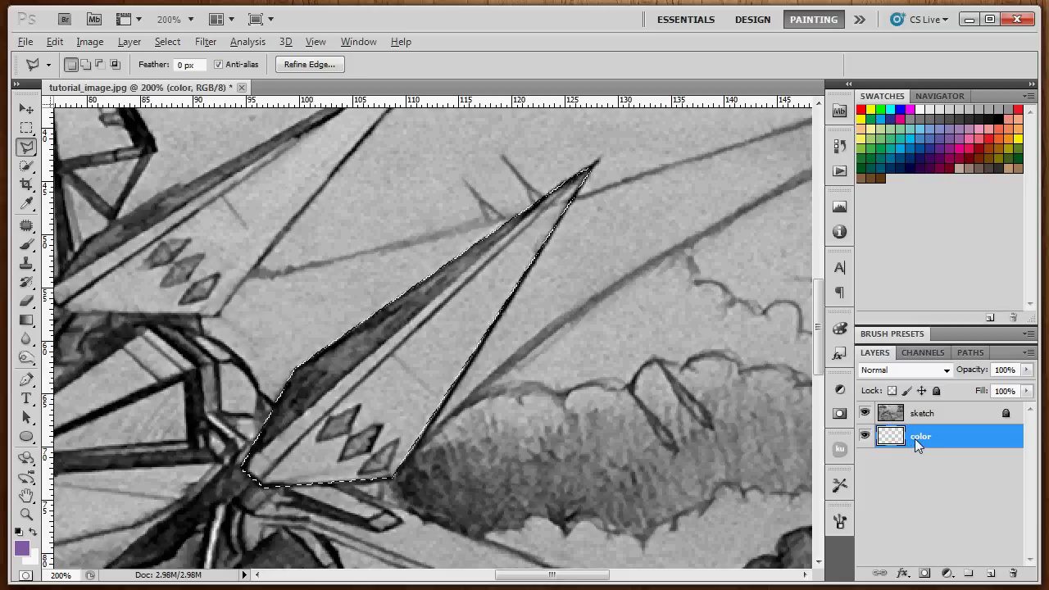
pyautogui.hotkey('alt', 'BackSpace')
pyautogui.hotkey('ctrl', 'd')
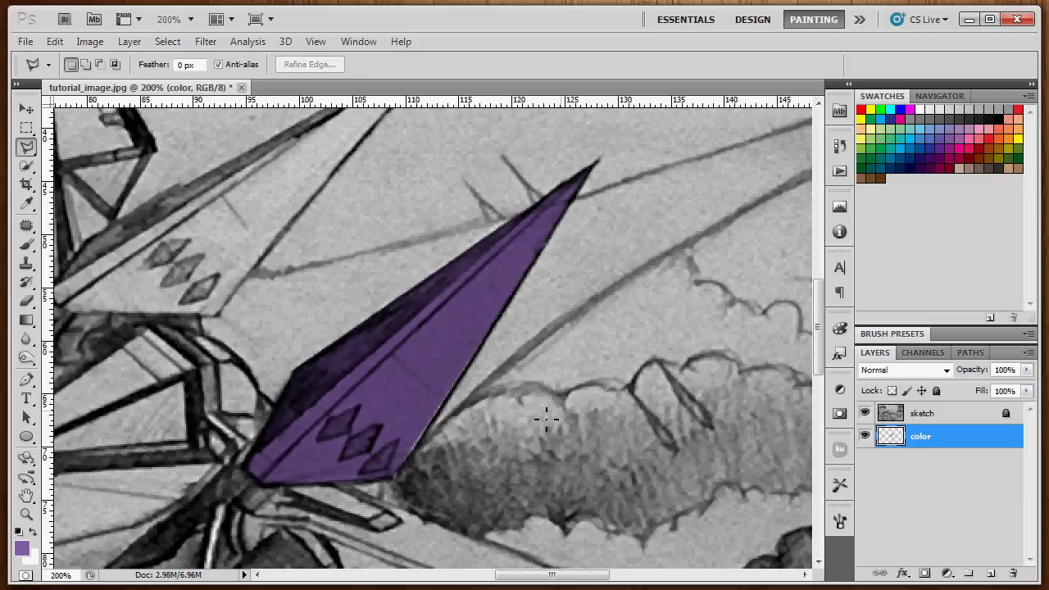
# - Reselect the wing, undo and redo the purple fill, then deselect
pyautogui.moveTo(484, 424); pyautogui.dragTo(538, 424)
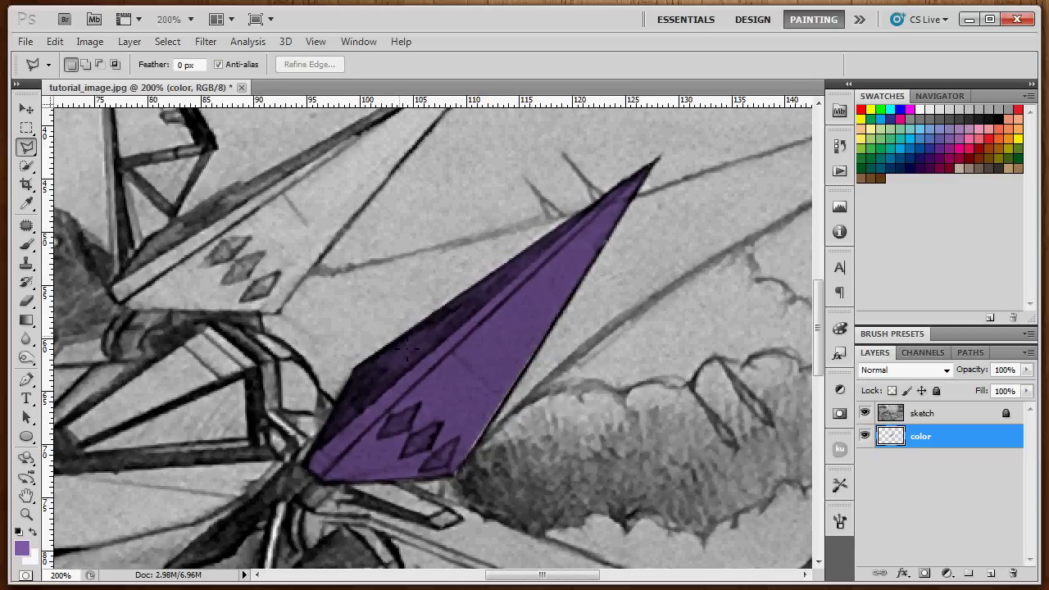
pyautogui.hotkey('ctrl', 'shift', 'd')
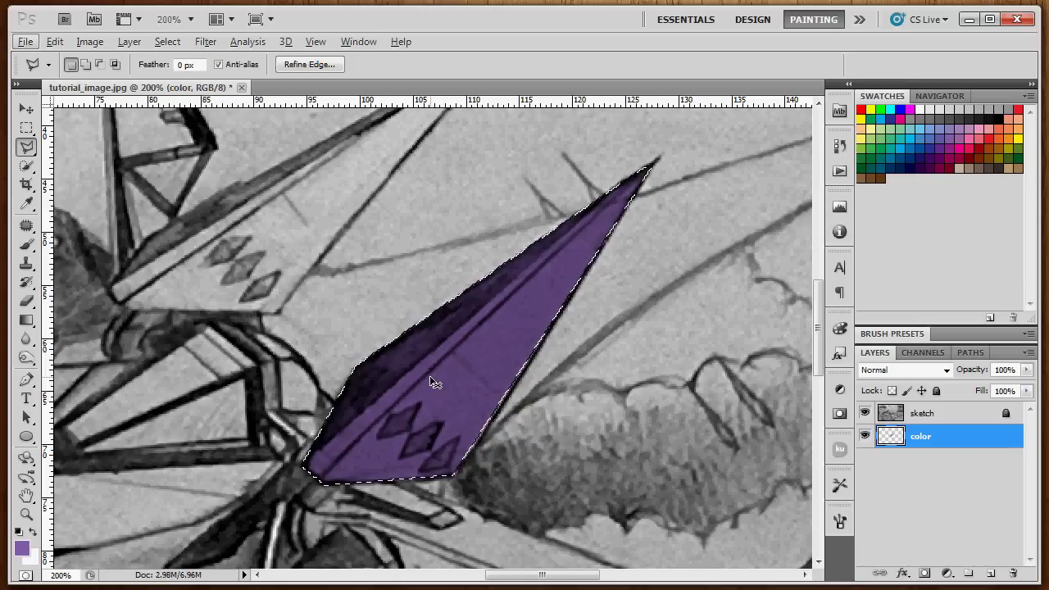
pyautogui.hotkey('ctrl', 'alt', 'z')
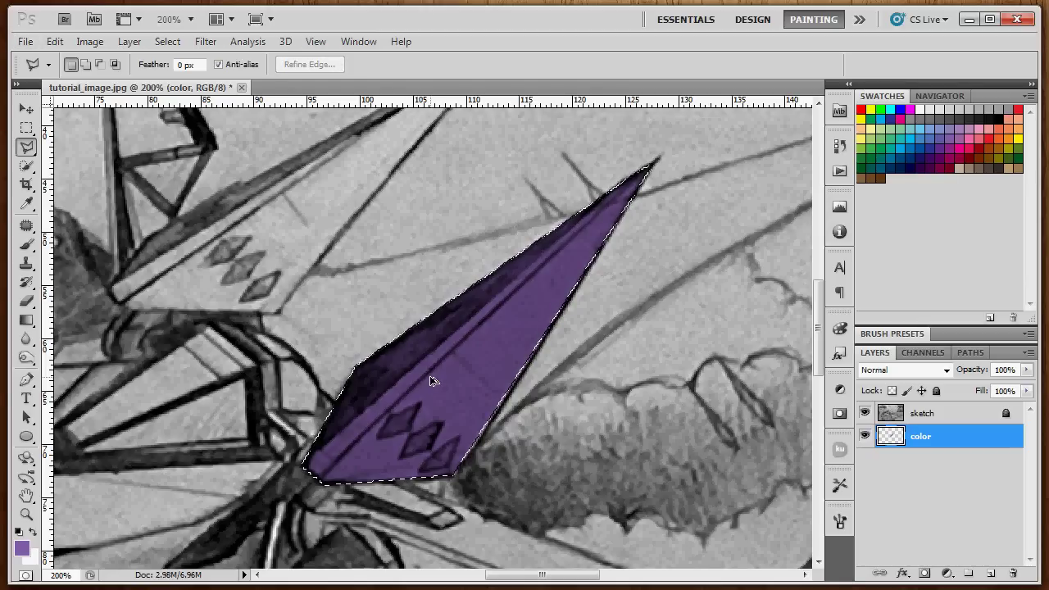
pyautogui.hotkey('ctrl', 'alt', 'z')
pyautogui.hotkey('ctrl', 'alt', 'z')
pyautogui.hotkey('ctrl', 'z')
pyautogui.hotkey('ctrl', 'z')
pyautogui.hotkey('ctrl', 'z')
pyautogui.hotkey('ctrl', 'd')
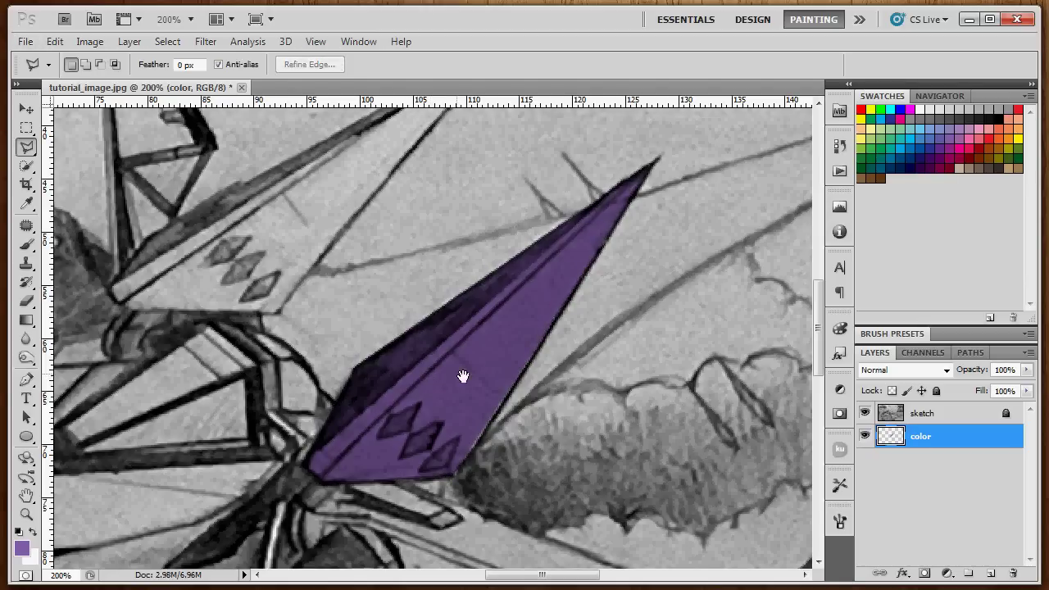
# - Pan and scroll the view across the spaceship toward the front hull
pyautogui.moveTo(464, 374); pyautogui.dragTo(574, 421)
pyautogui.moveTo(464, 346); pyautogui.dragTo(308, 252)
pyautogui.click(24, 243)
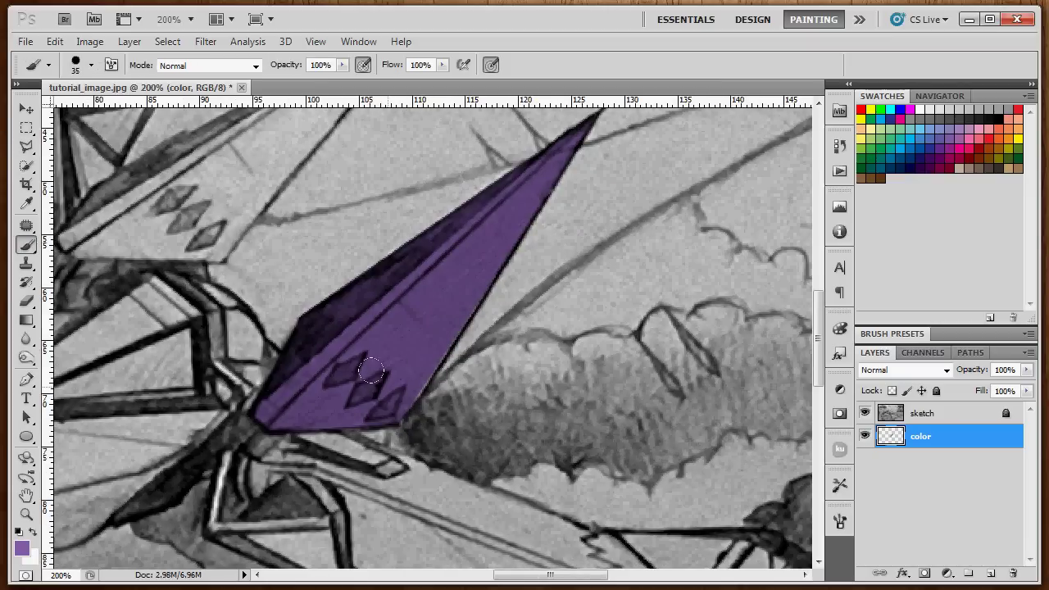
pyautogui.moveTo(377, 349); pyautogui.dragTo(430, 303)
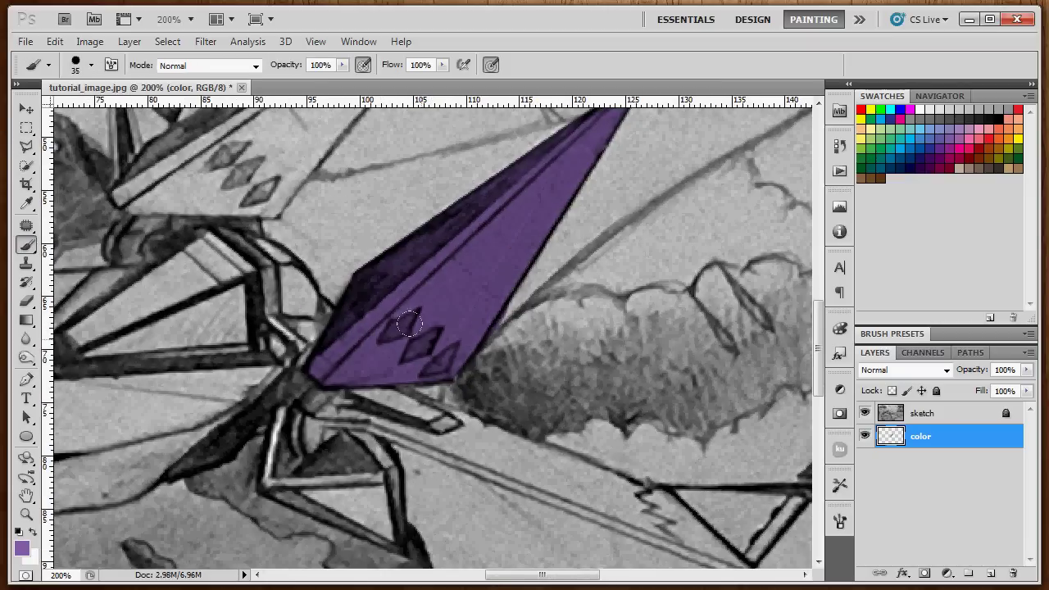
pyautogui.scroll(-2, 427, 332)
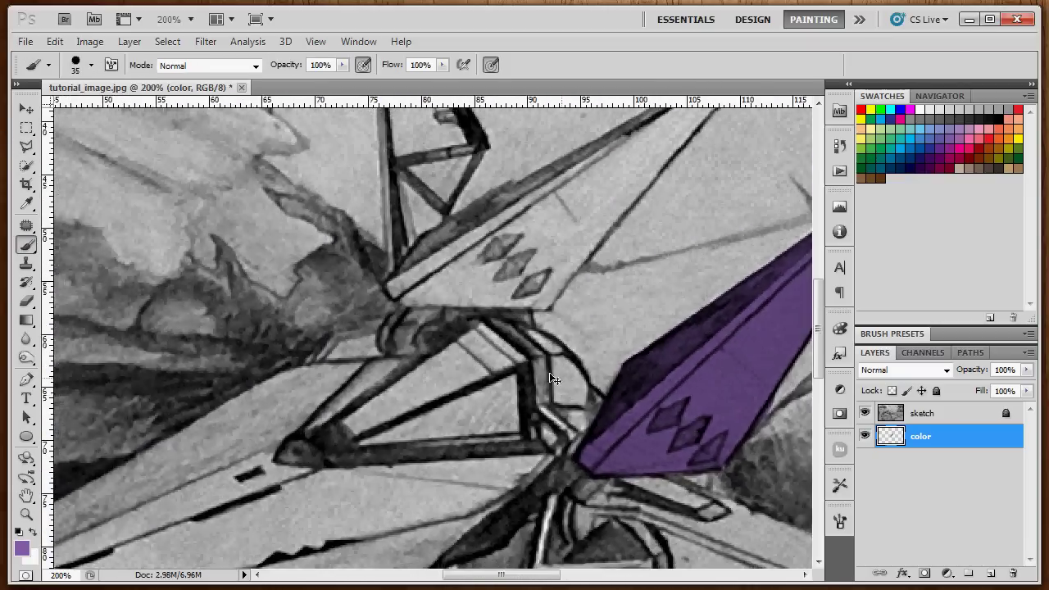
pyautogui.scroll(-1, 291, 345)
pyautogui.scroll(3, 312, 375)
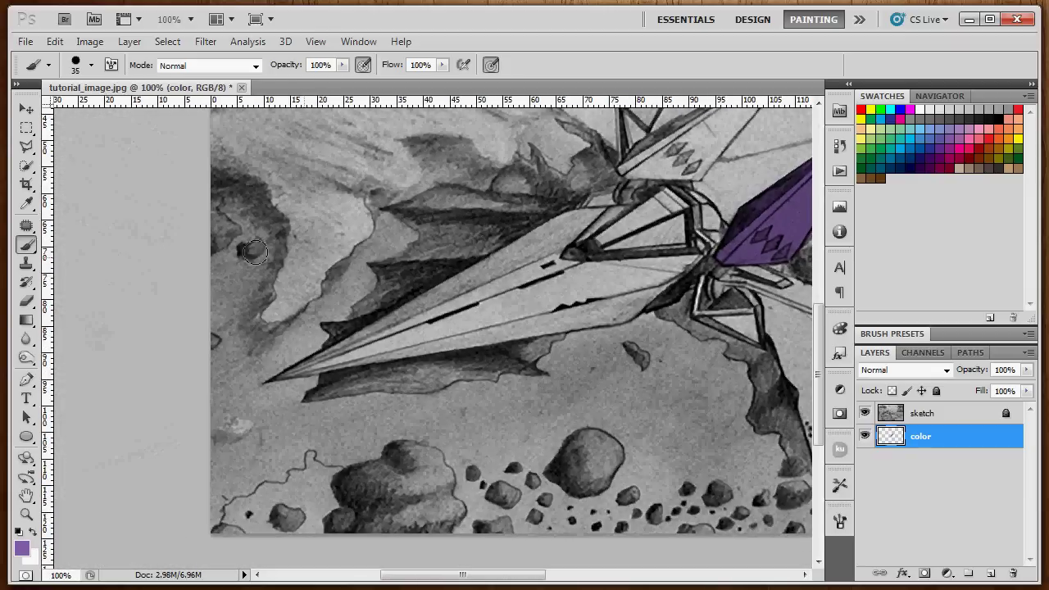
pyautogui.click(26, 147)
# - Outline the spaceship's long front hull with the Polygonal Lasso
pyautogui.scroll(3, 334, 312)
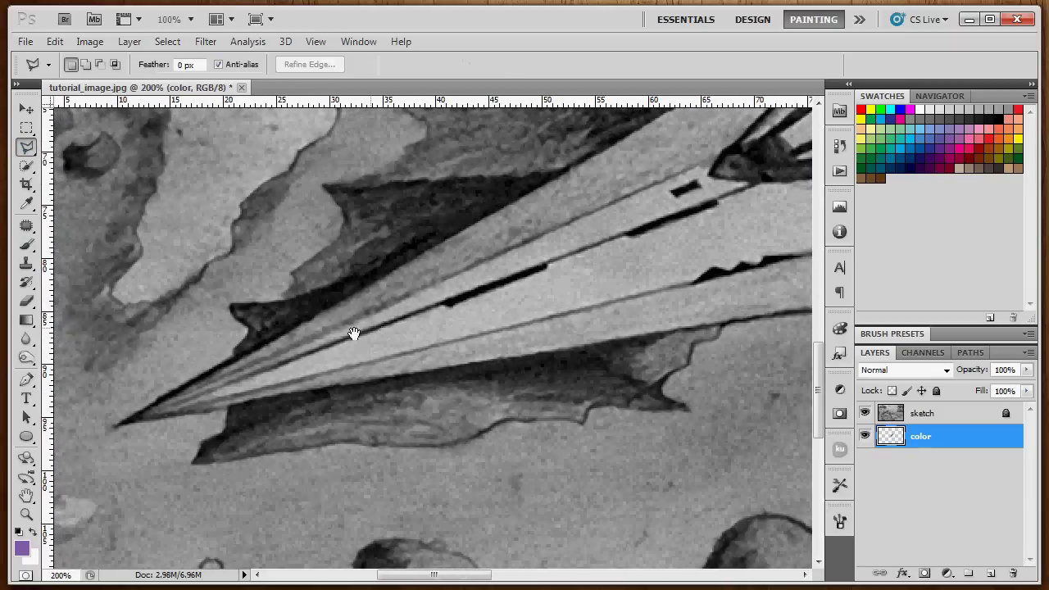
pyautogui.click(107, 428)
pyautogui.scroll(-3, 312, 377)
pyautogui.scroll(3, 511, 241)
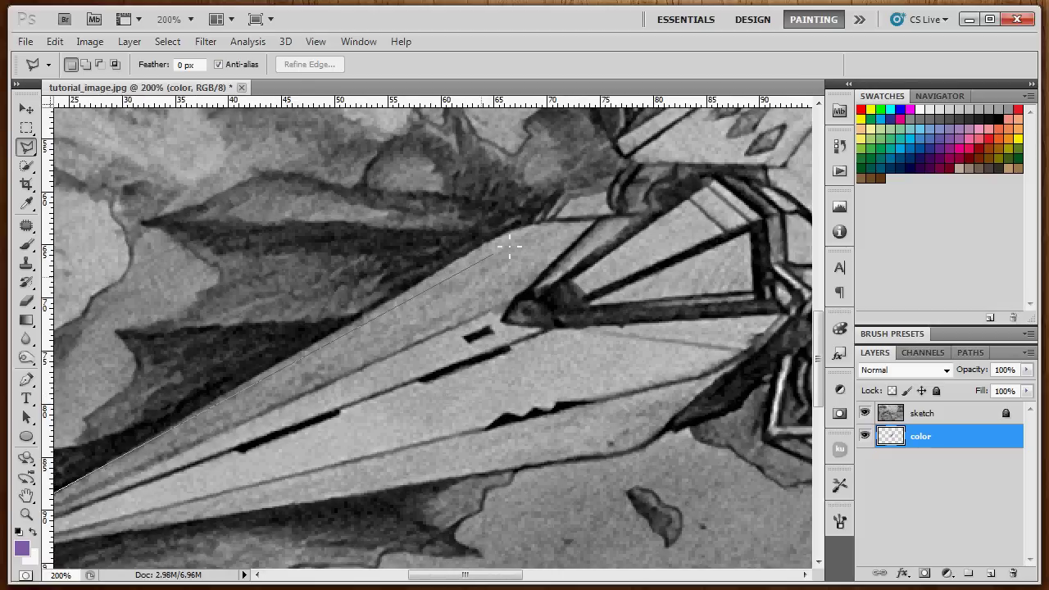
pyautogui.click(510, 229)
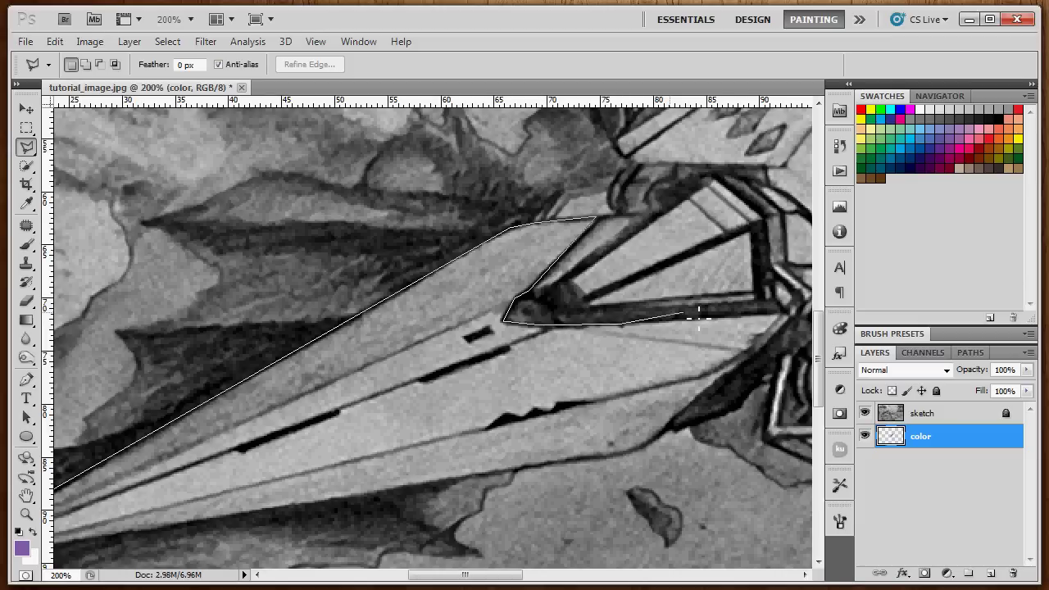
pyautogui.click(791, 317)
pyautogui.click(618, 458)
pyautogui.moveTo(498, 471); pyautogui.dragTo(740, 402)
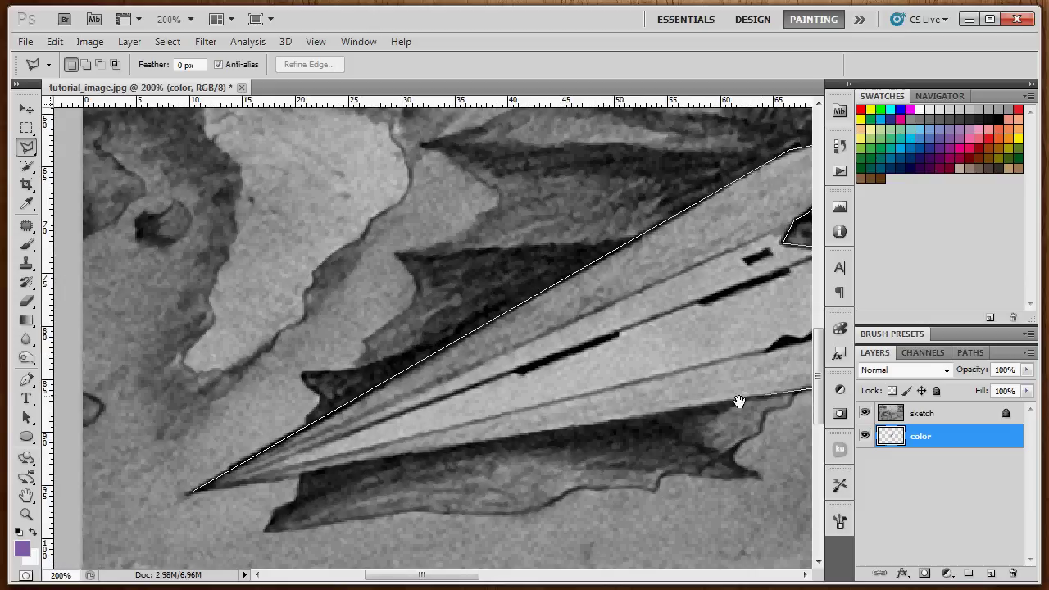
pyautogui.click(197, 492)
# - Fill the hull selection with purple and deselect it
pyautogui.scroll(-2, 346, 386)
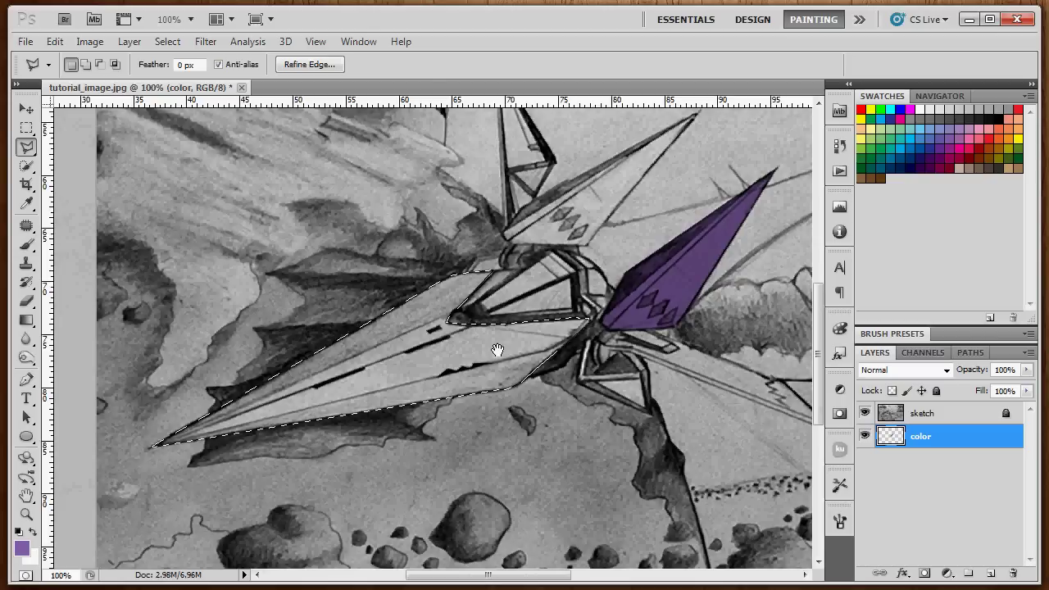
pyautogui.moveTo(498, 350)
pyautogui.mouseDown()
pyautogui.moveTo(558, 336)
pyautogui.moveTo(498, 361)
pyautogui.mouseUp()
pyautogui.hotkey('alt', 'BackSpace')
pyautogui.hotkey('ctrl', 'd')
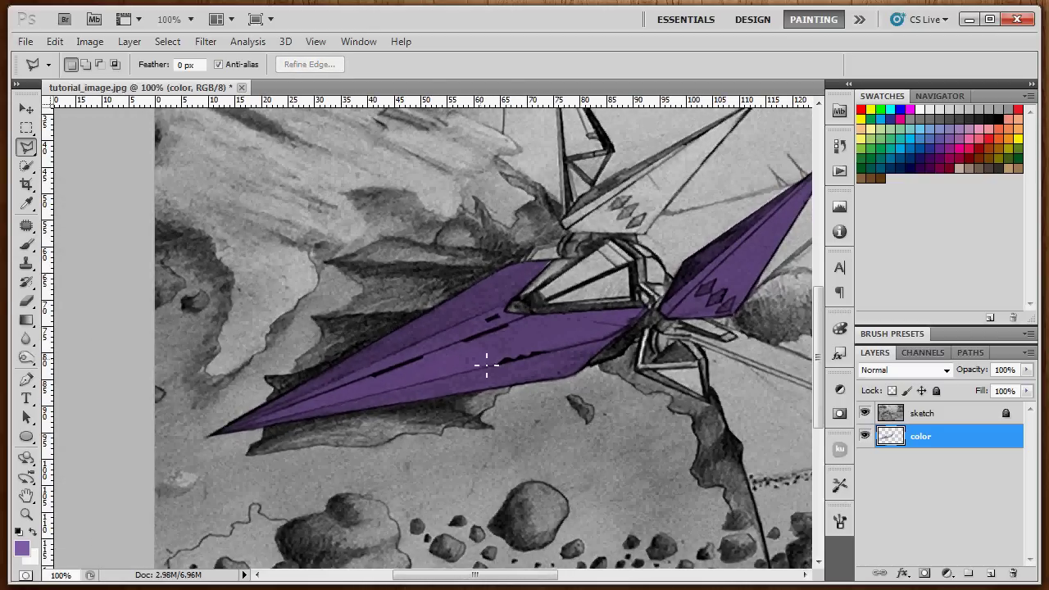
pyautogui.moveTo(486, 365); pyautogui.dragTo(534, 394)
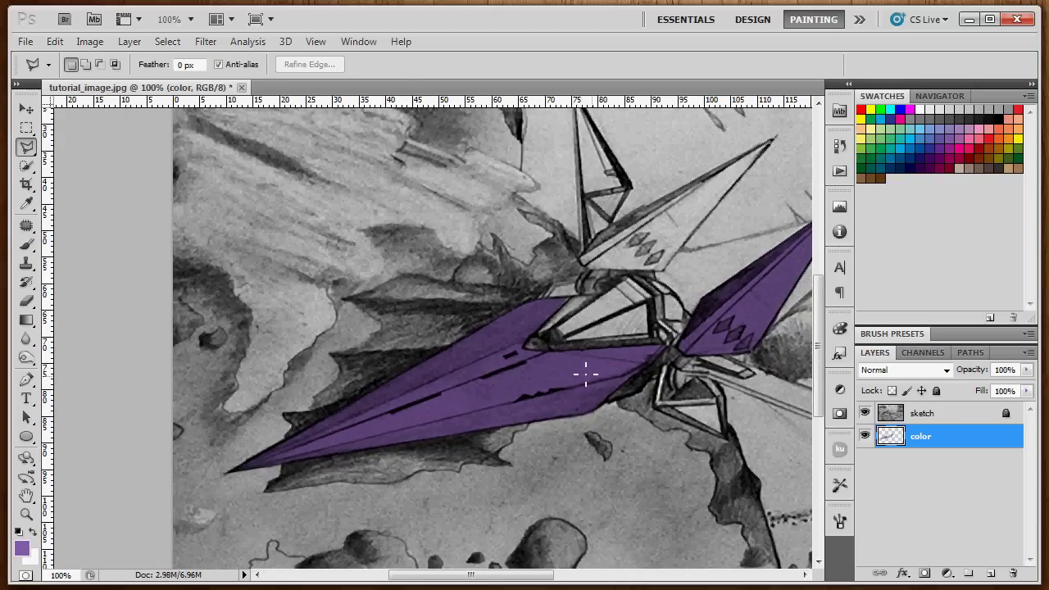
pyautogui.click(23, 110)
pyautogui.click(968, 416)
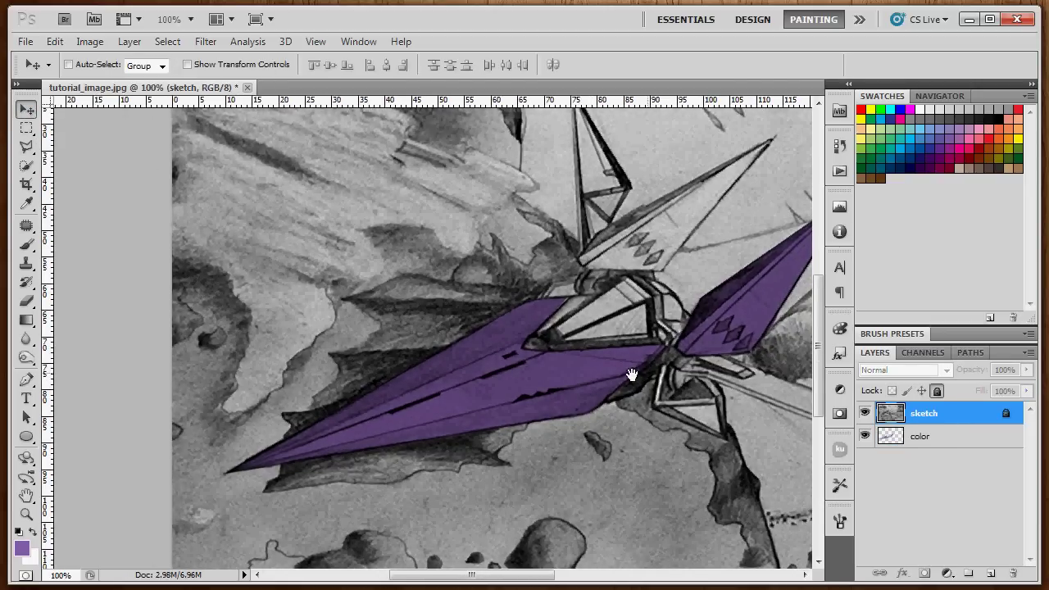
pyautogui.moveTo(632, 370); pyautogui.dragTo(604, 319)
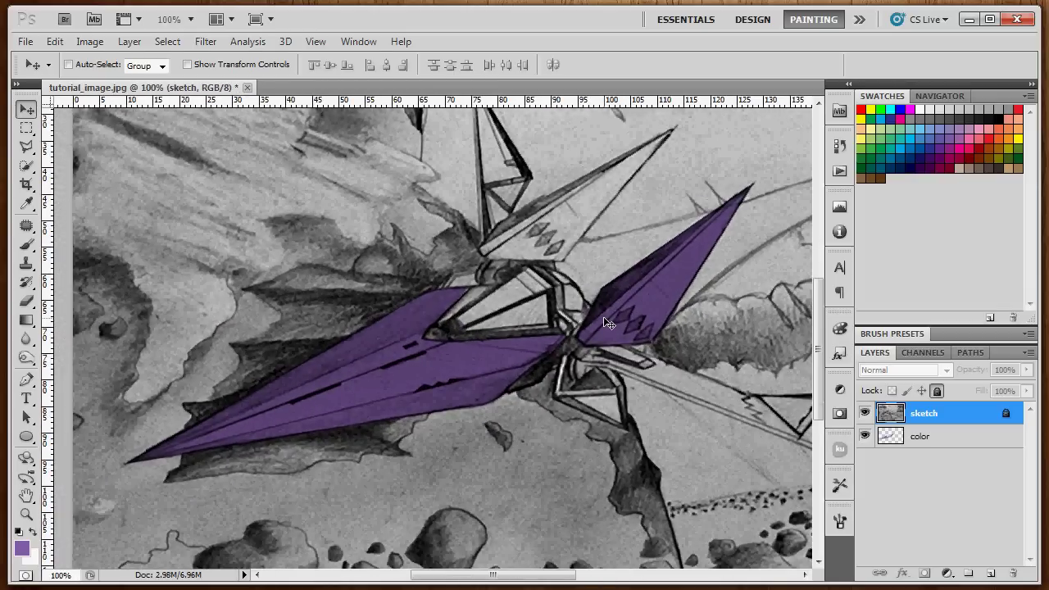
pyautogui.click(940, 437)
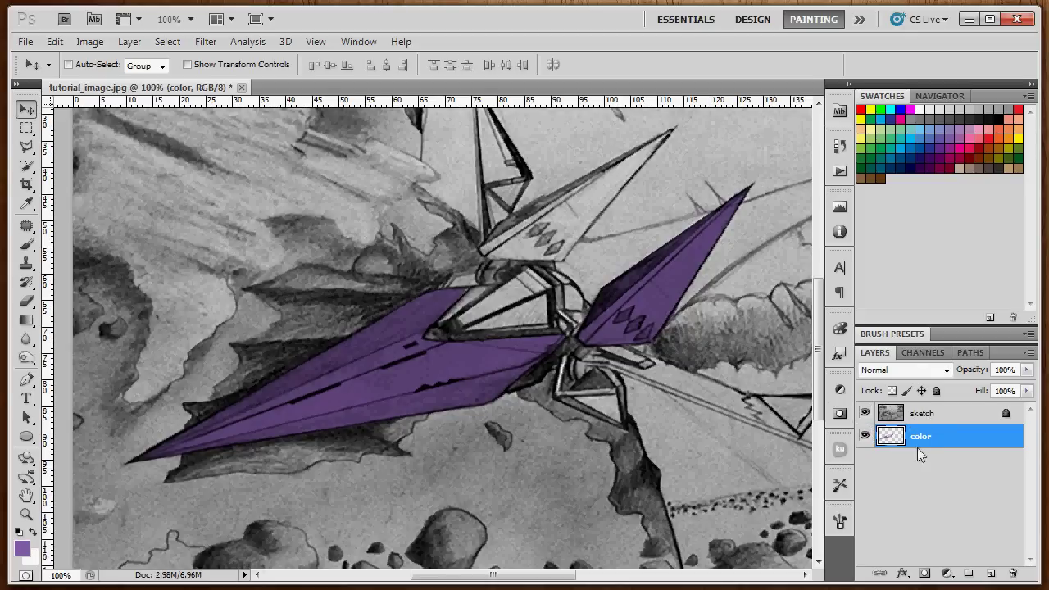
pyautogui.moveTo(601, 331); pyautogui.dragTo(616, 362)
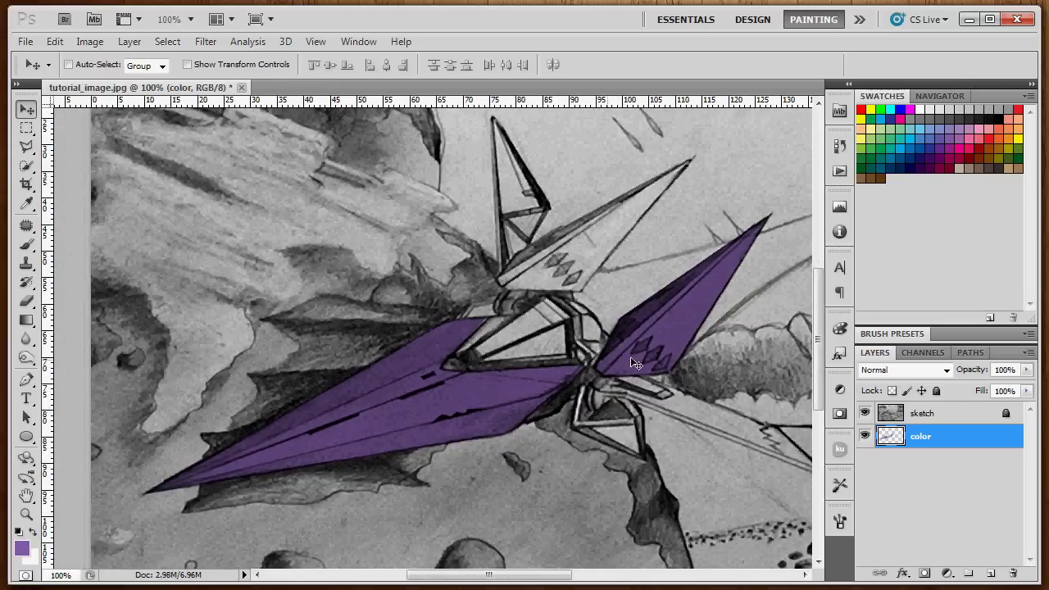
# - Drag the Hue/Saturation hue slider left so the purple hull and wing turn green
pyautogui.hotkey('ctrl', 'u')
pyautogui.moveTo(989, 204); pyautogui.dragTo(910, 220)
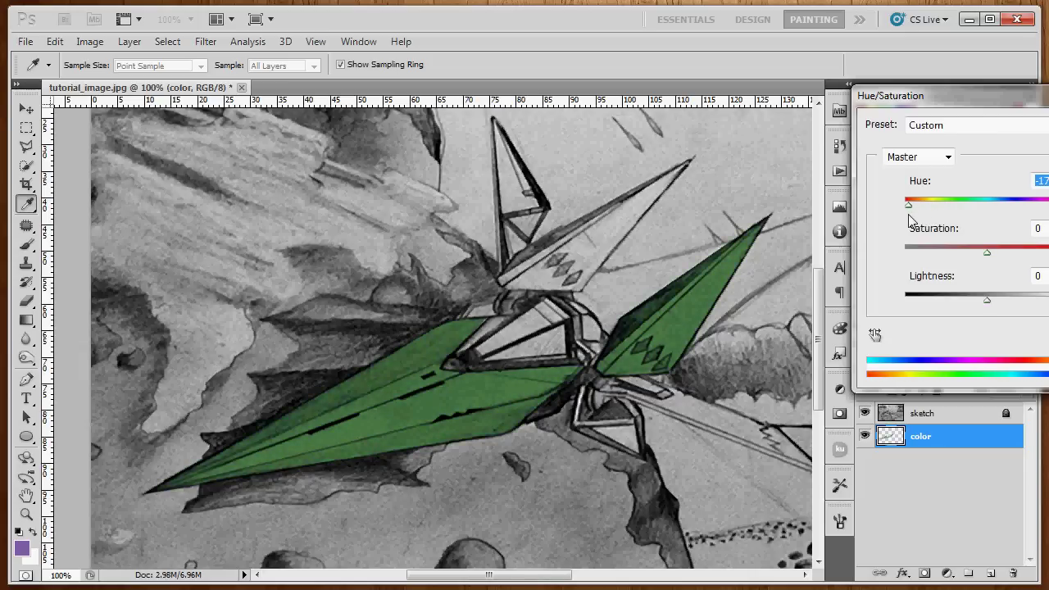
pyautogui.press('Return')
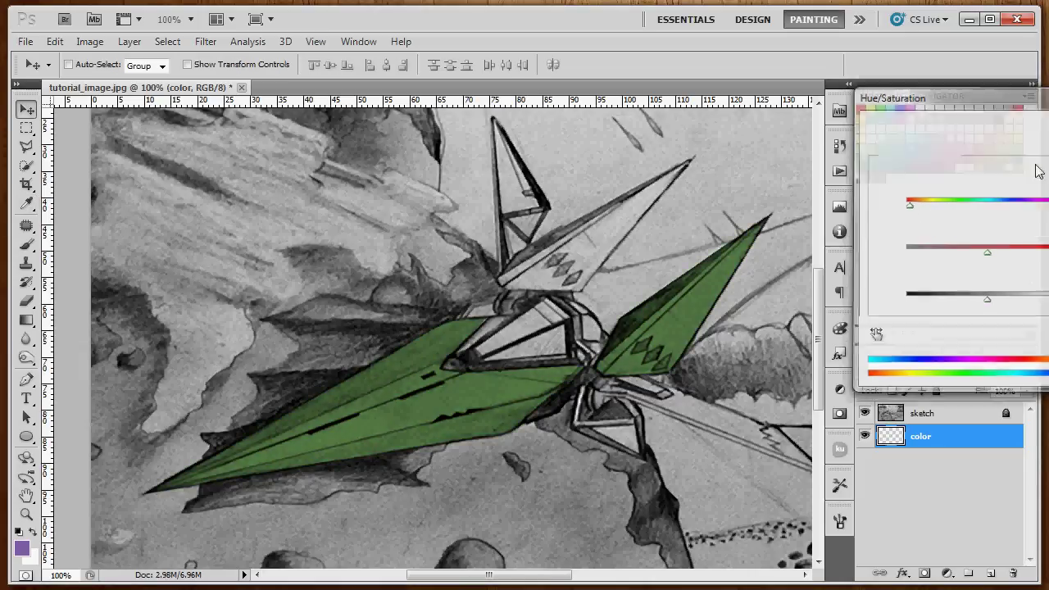
pyautogui.moveTo(619, 355); pyautogui.dragTo(587, 347)
# - Add a new layer and outline the cockpit canopy with the Polygonal Lasso
pyautogui.hotkey('ctrl', '+')
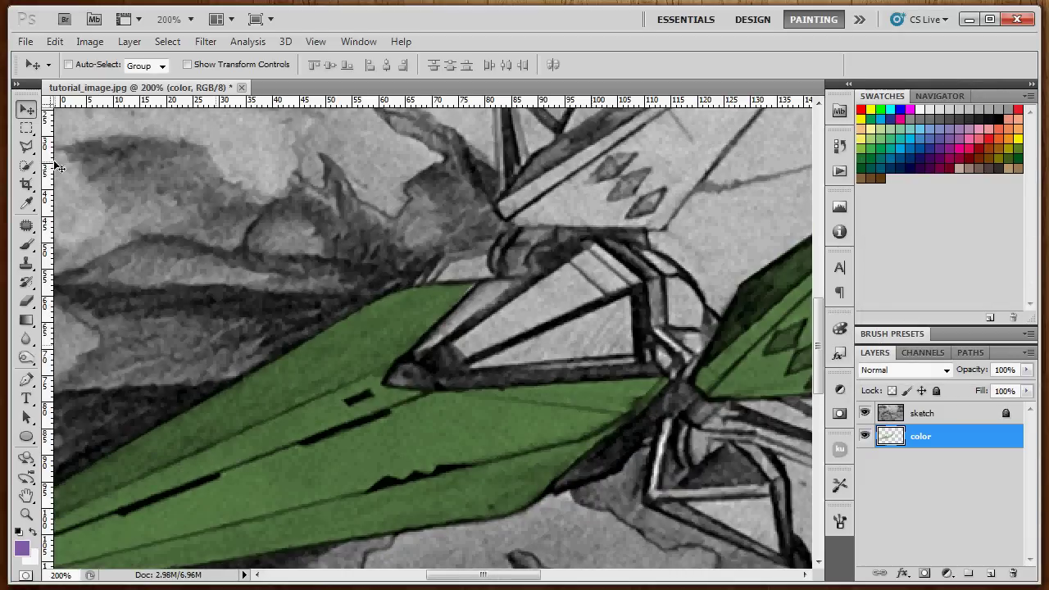
pyautogui.press('l')
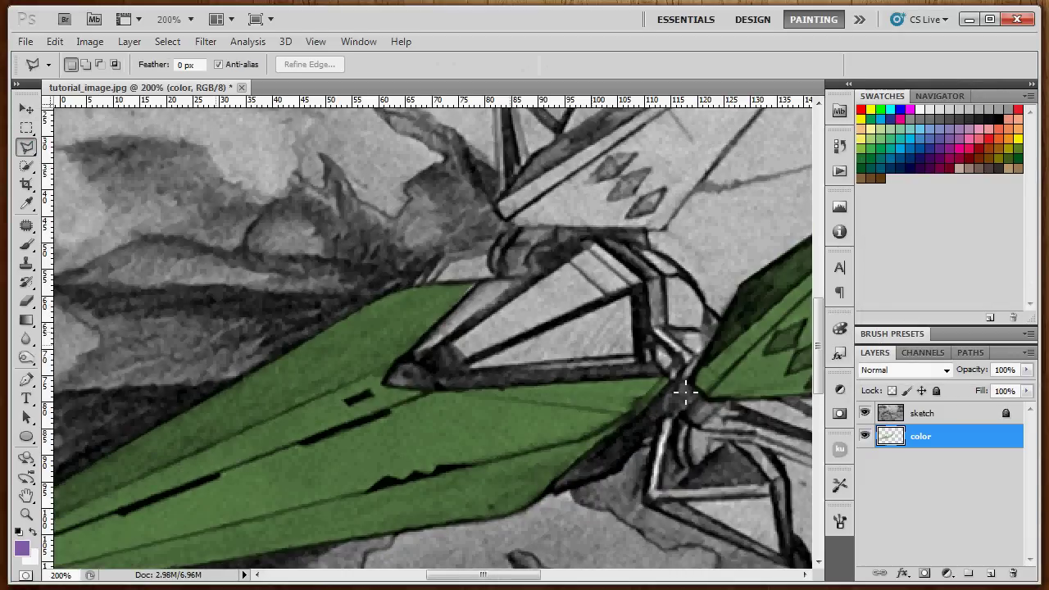
pyautogui.click(991, 574)
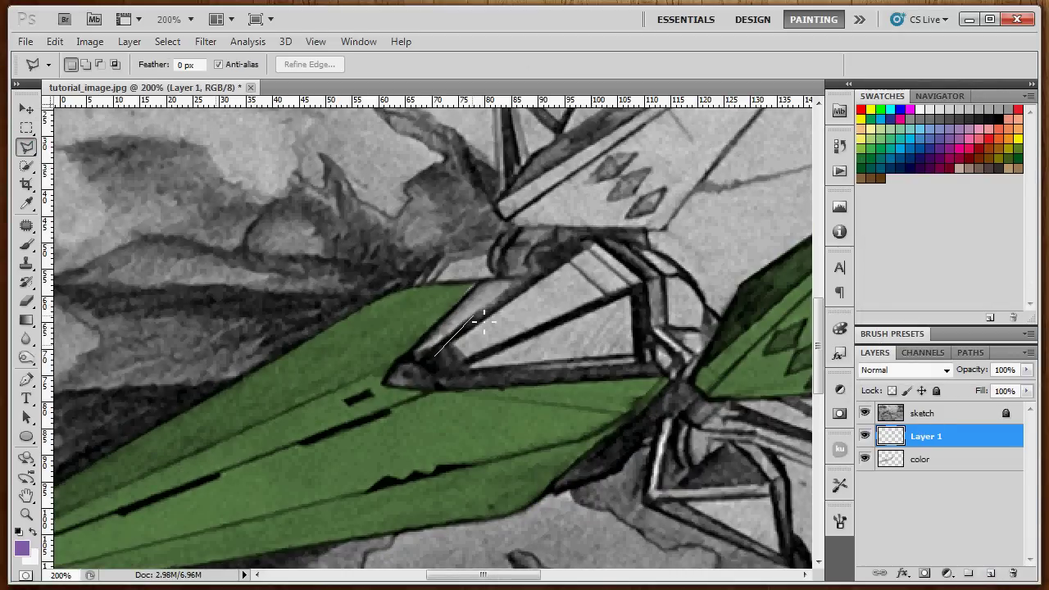
pyautogui.click(592, 236)
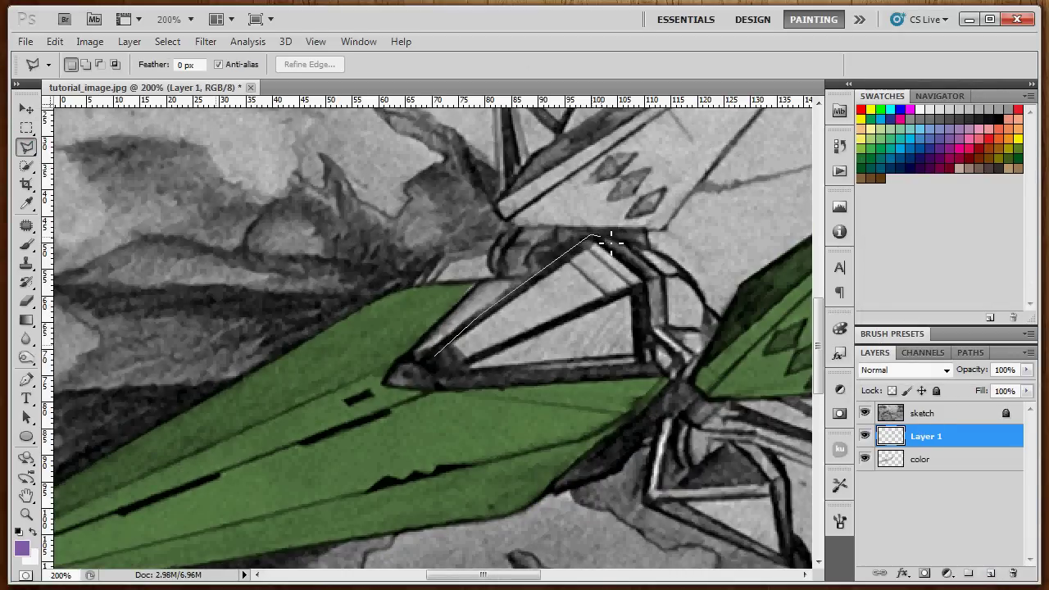
pyautogui.click(669, 282)
pyautogui.click(435, 358)
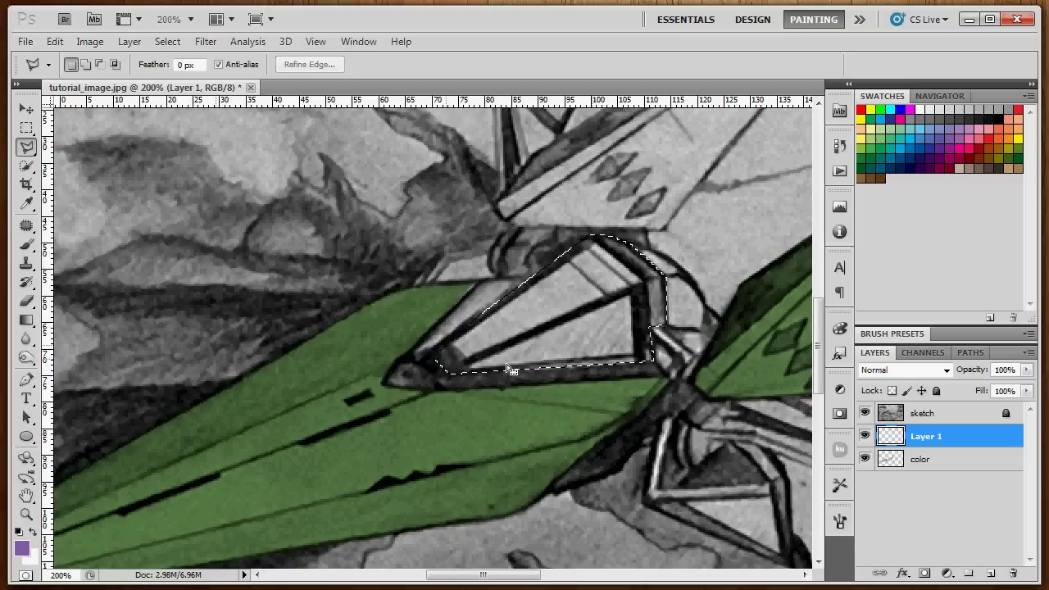
# - Name the new layer 'cockpit' and fill the canopy selection with cyan
pyautogui.hotkey('ctrl', '-')
pyautogui.doubleClick(925, 436)
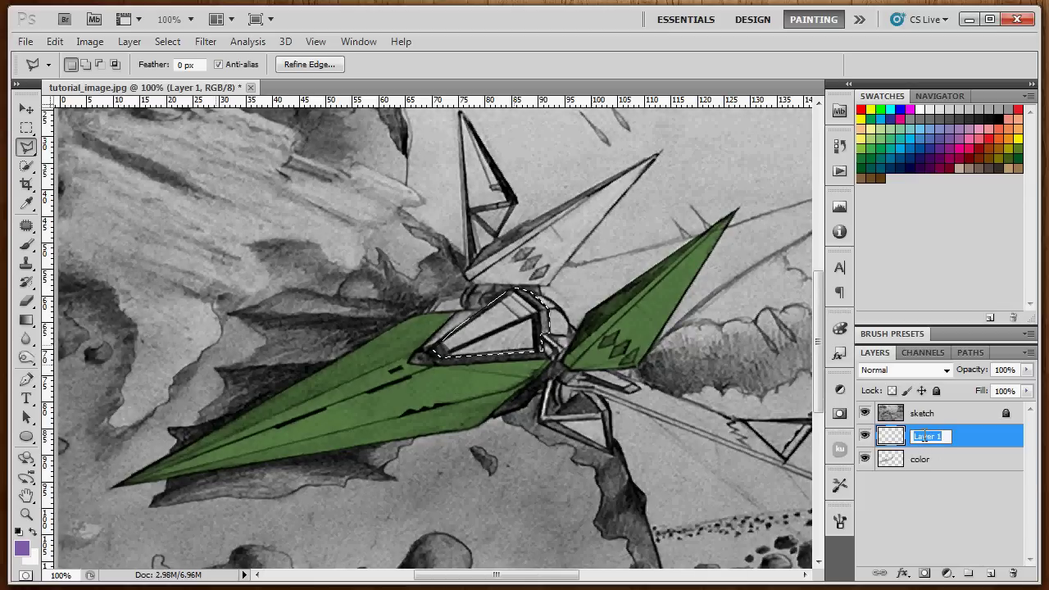
pyautogui.write('cockpit')
pyautogui.press('Return')
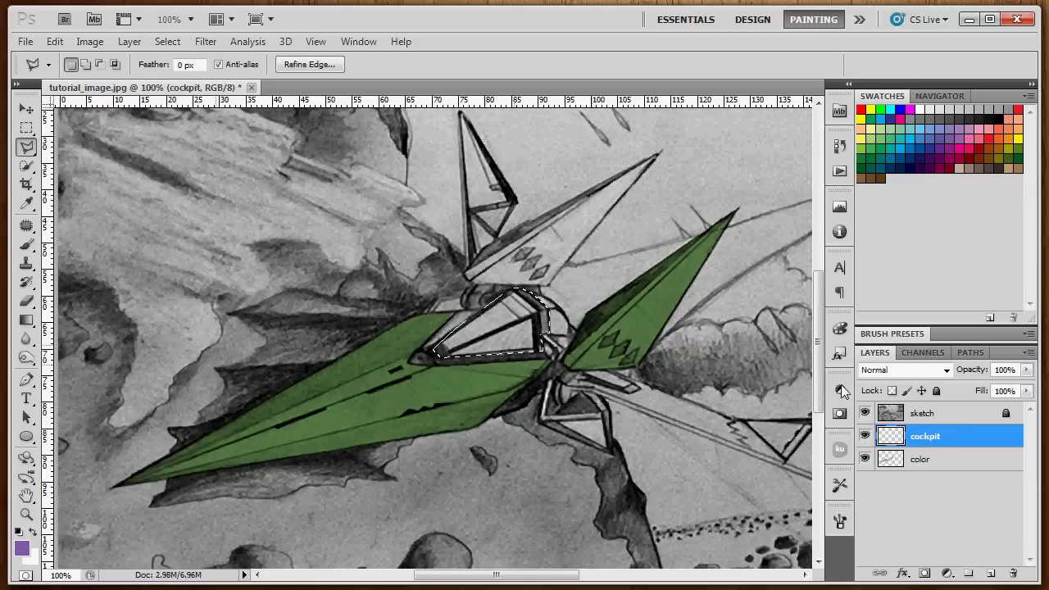
pyautogui.click(922, 144)
pyautogui.hotkey('alt', 'BackSpace')
pyautogui.hotkey('ctrl', 'd')
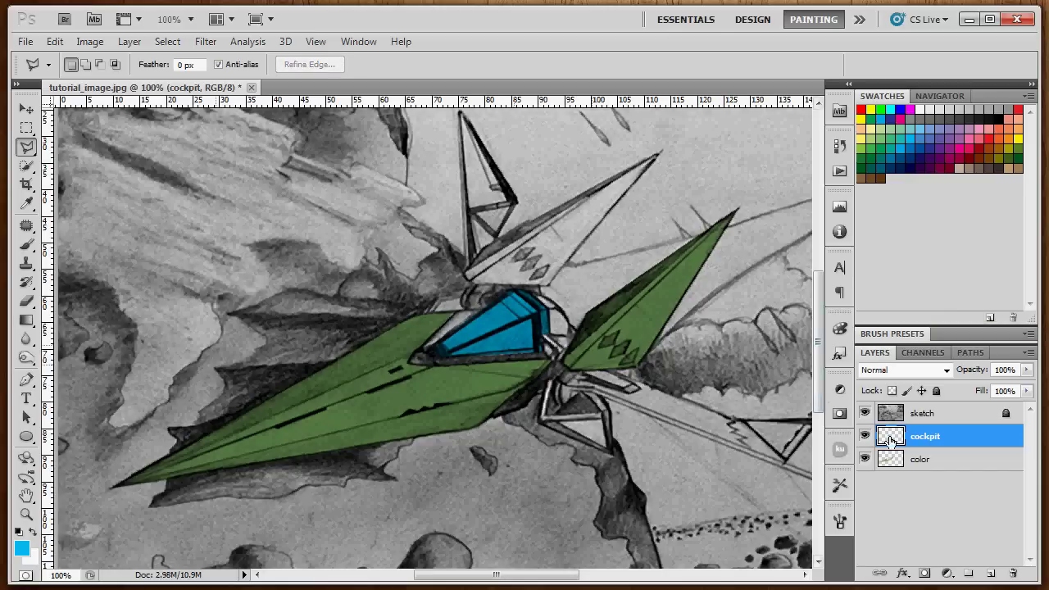
# - Switch to the Eraser with a 40 px brush preset, zoomed in on the cockpit
pyautogui.press('e')
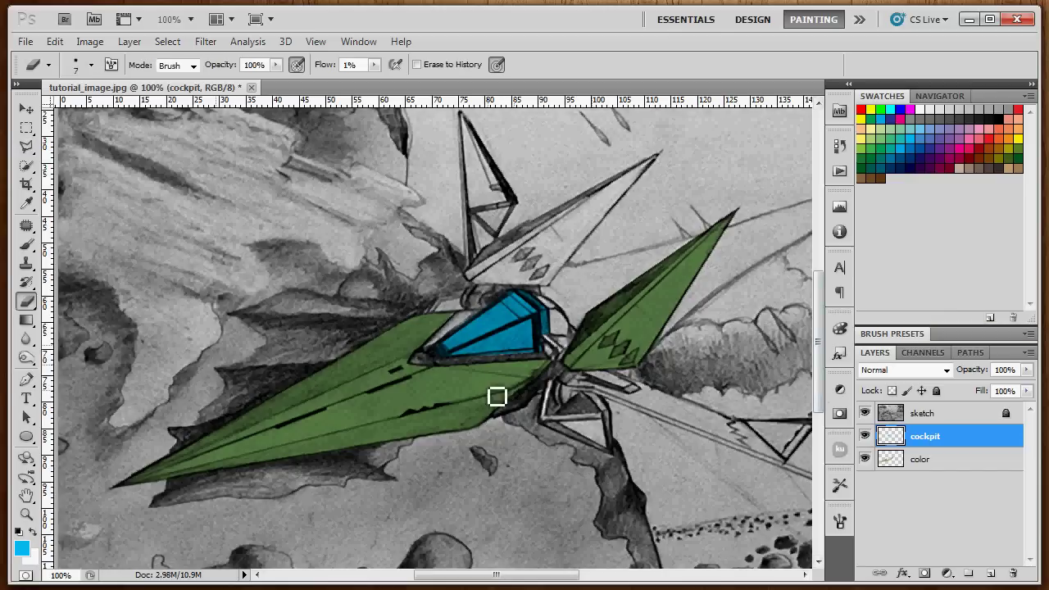
pyautogui.hotkey('ctrl', '+')
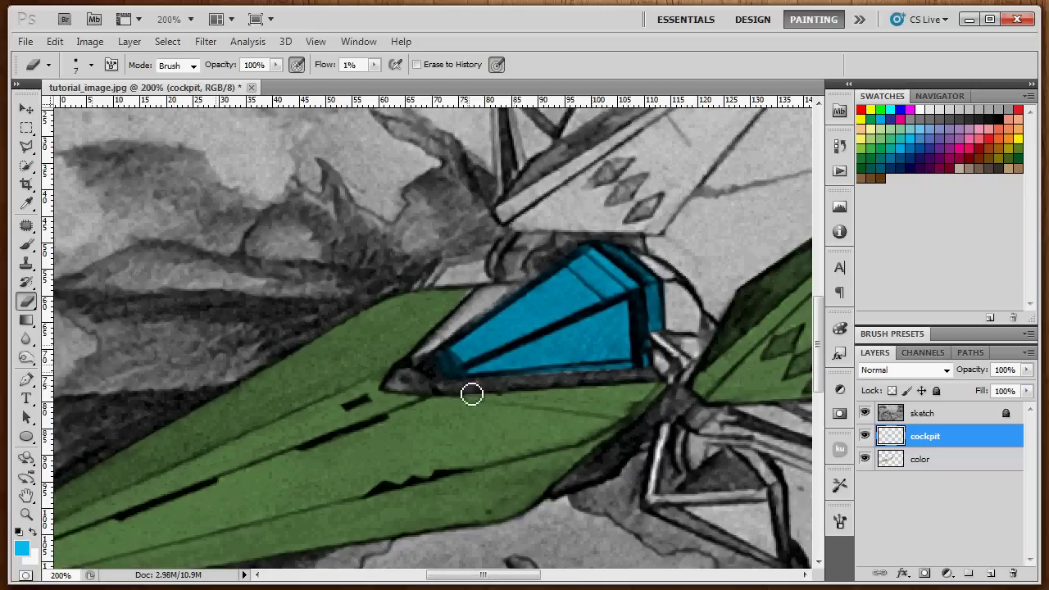
pyautogui.click(91, 66)
pyautogui.click(137, 166)
pyautogui.click(96, 70)
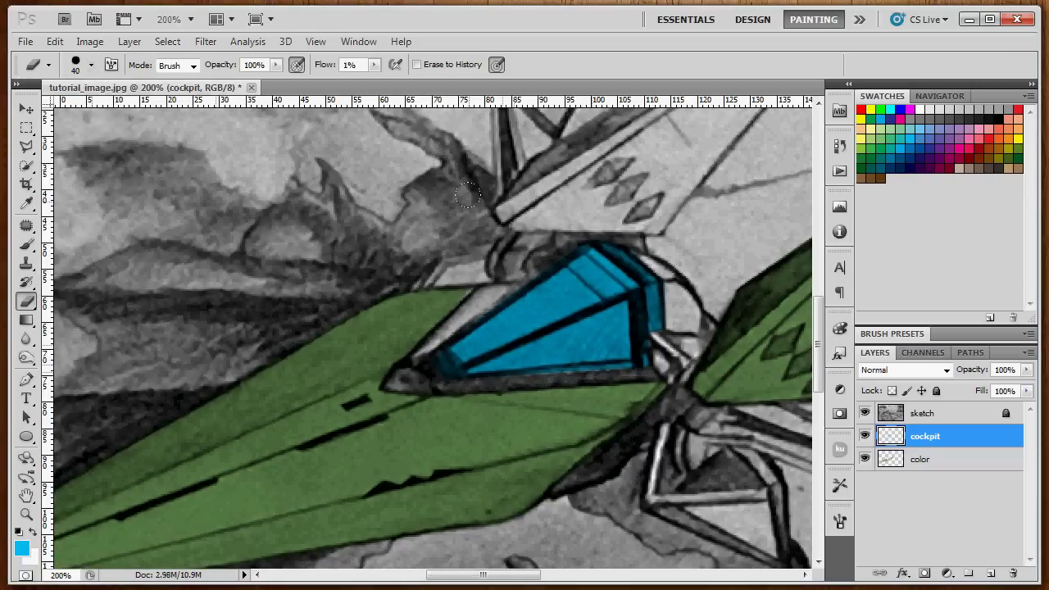
# - Test-erase the blue cockpit fill, undo the strokes, then deselect and zoom back out
pyautogui.moveTo(459, 361)
pyautogui.mouseDown()
pyautogui.moveTo(558, 295)
pyautogui.moveTo(512, 328)
pyautogui.moveTo(557, 311)
pyautogui.moveTo(480, 306)
pyautogui.mouseUp()
pyautogui.hotkey('ctrl', 'alt', 'z')
pyautogui.hotkey('ctrl', 'alt', 'z')
pyautogui.hotkey('ctrl', 'alt', 'z')
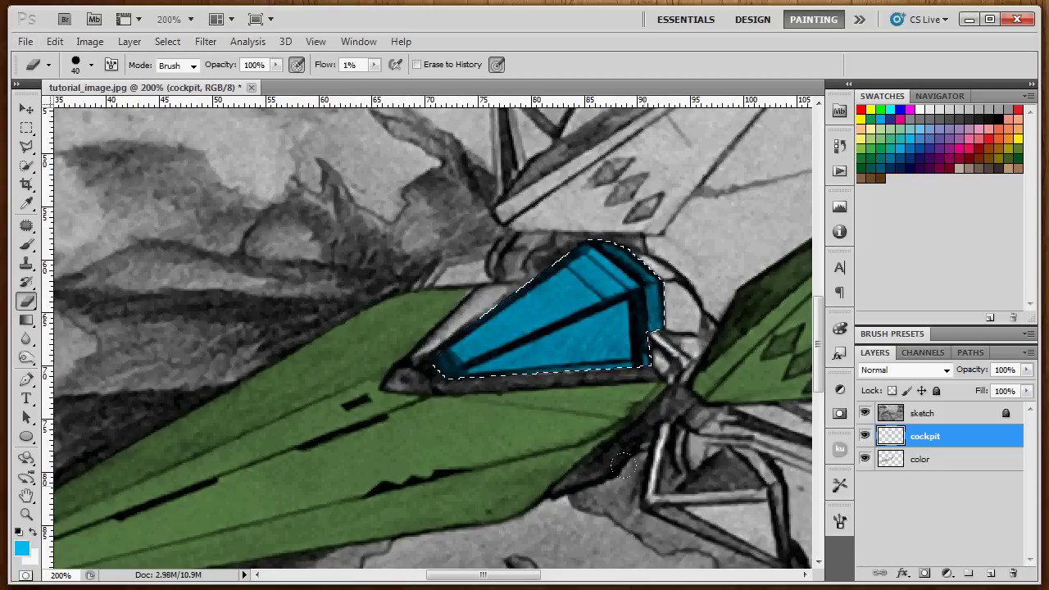
pyautogui.hotkey('ctrl', 'd')
pyautogui.hotkey('ctrl', '-')
pyautogui.hotkey('ctrl', '-')
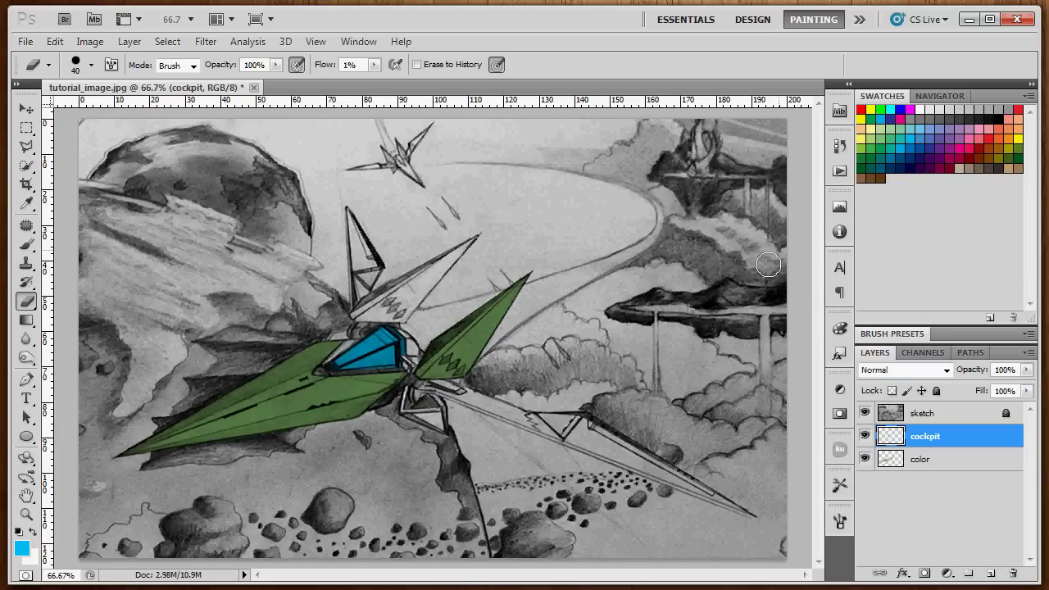
pyautogui.click(27, 110)
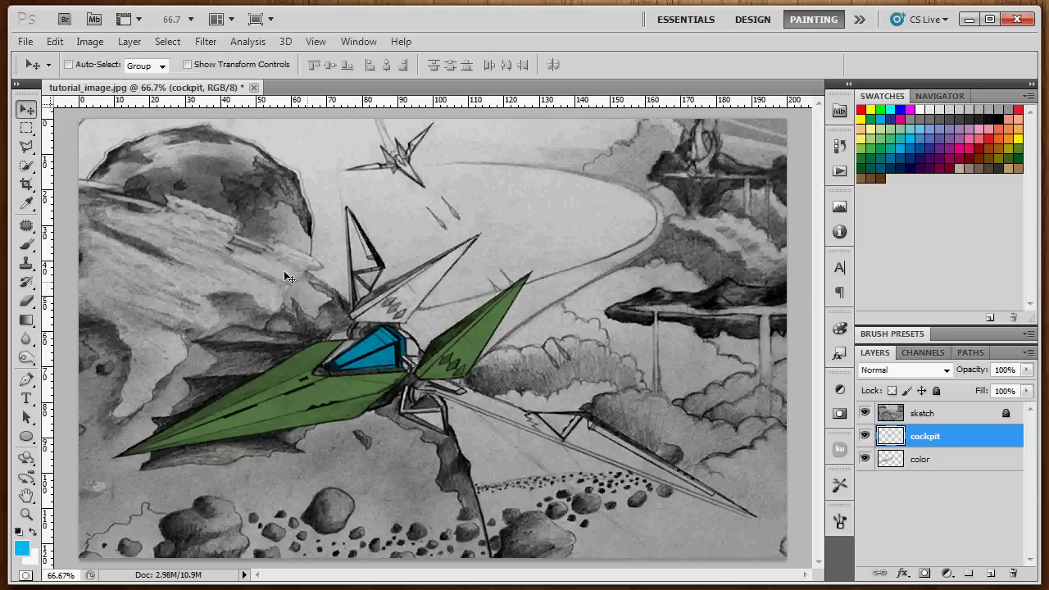